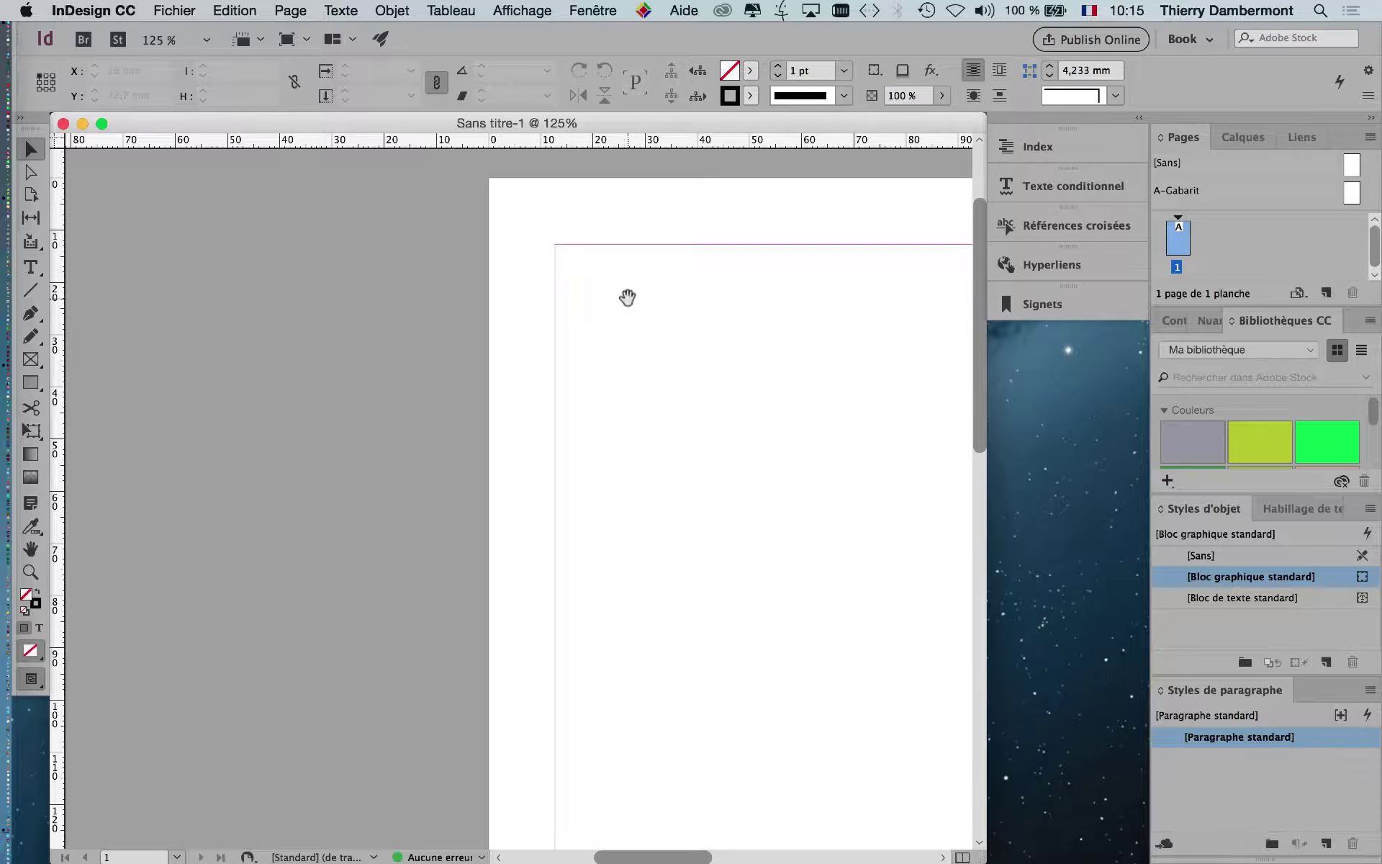
Pan across the blank page with the temporary Hand tool.
{"action": "left_click_drag", "start_coordinate": [630, 299], "coordinate": [527, 318]}
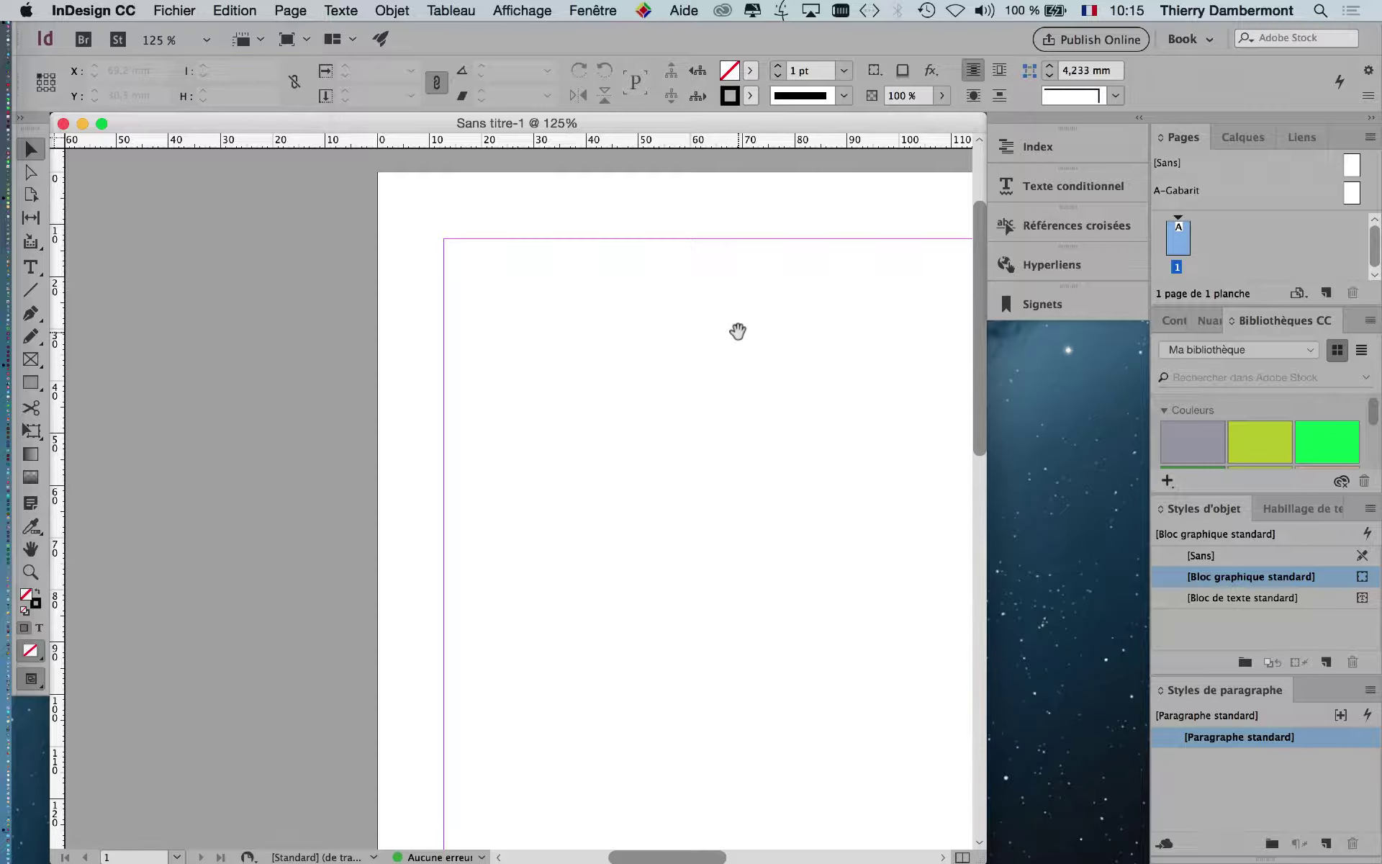
{"action": "left_click_drag", "start_coordinate": [523, 300], "coordinate": [331, 300]}
{"action": "left_click_drag", "start_coordinate": [701, 407], "coordinate": [525, 333]}
Zoom out from the page in stages, and set the magnification to 100%.
{"action": "key", "text": "super+minus"}
{"action": "key", "text": "super+minus"}
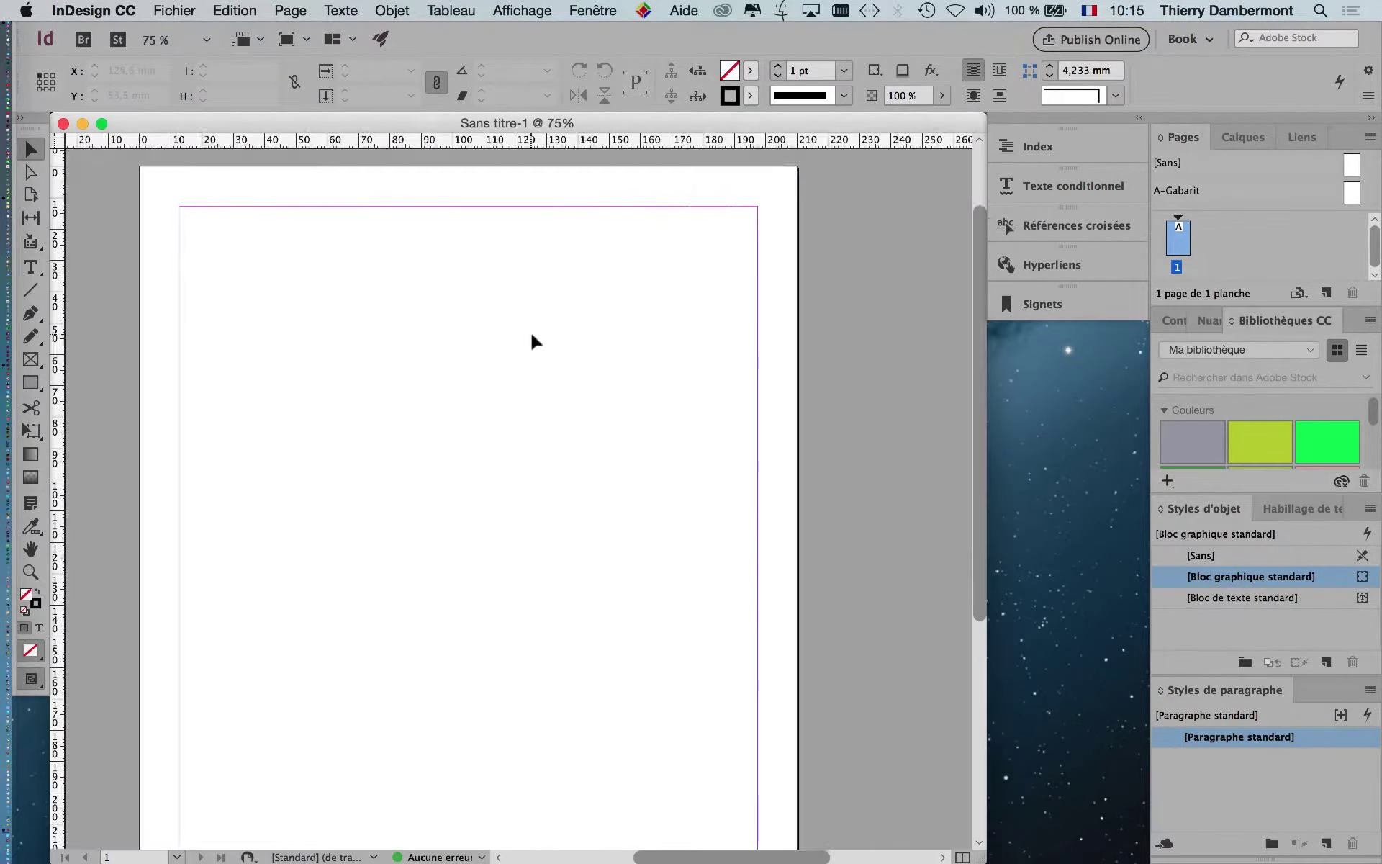
{"action": "key", "text": "super+minus"}
{"action": "key", "text": "super+minus"}
{"action": "key", "text": "super+minus"}
{"action": "key", "text": "super+equal"}
{"action": "key", "text": "super+1"}
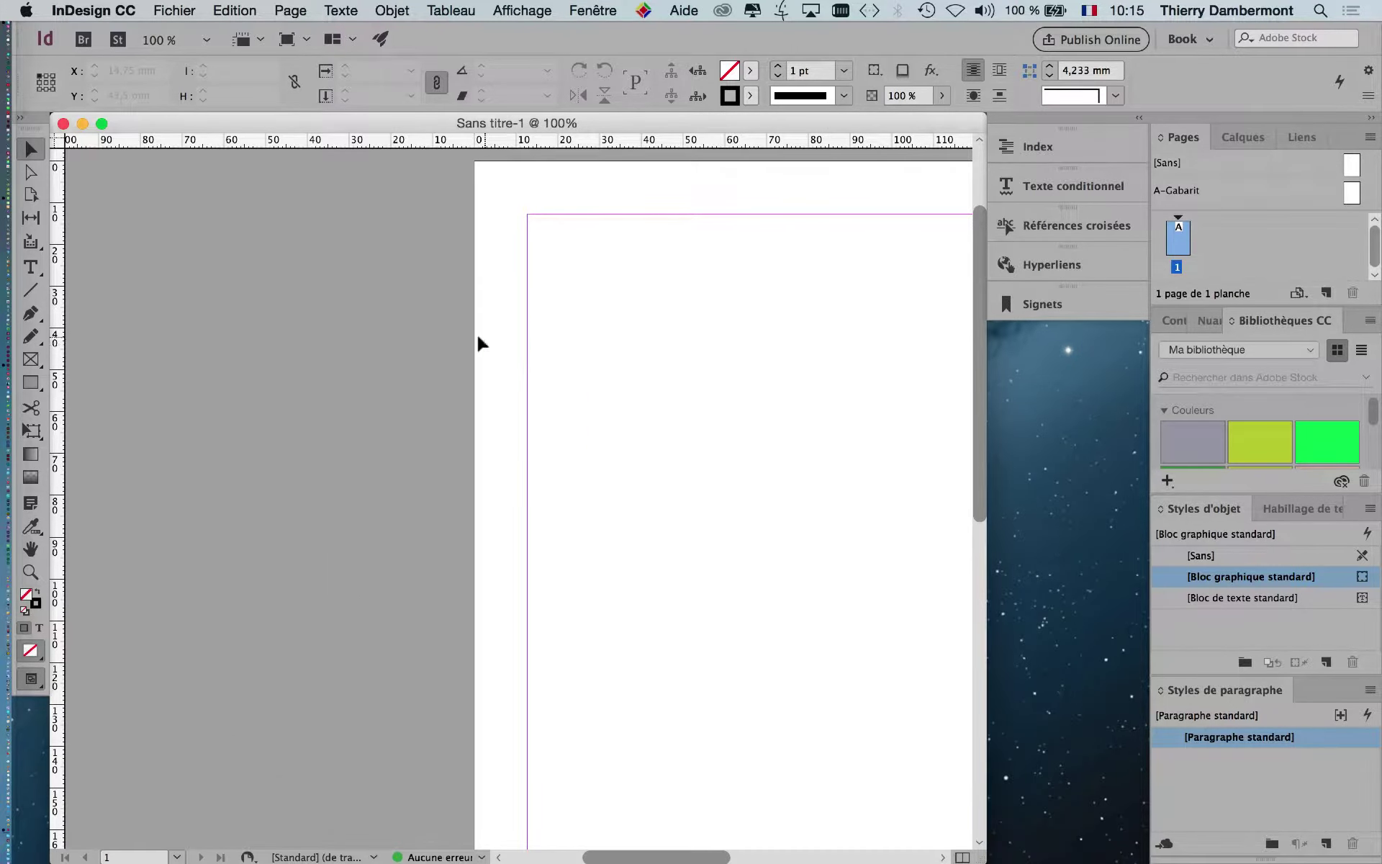
Pan onto the pasteboard beside the page, fit the whole page in the window, and return to the Selection tool.
{"action": "scroll", "coordinate": [784, 367], "scroll_direction": "left", "scroll_amount": 10}
{"action": "scroll", "coordinate": [864, 504], "scroll_direction": "up", "scroll_amount": 3}
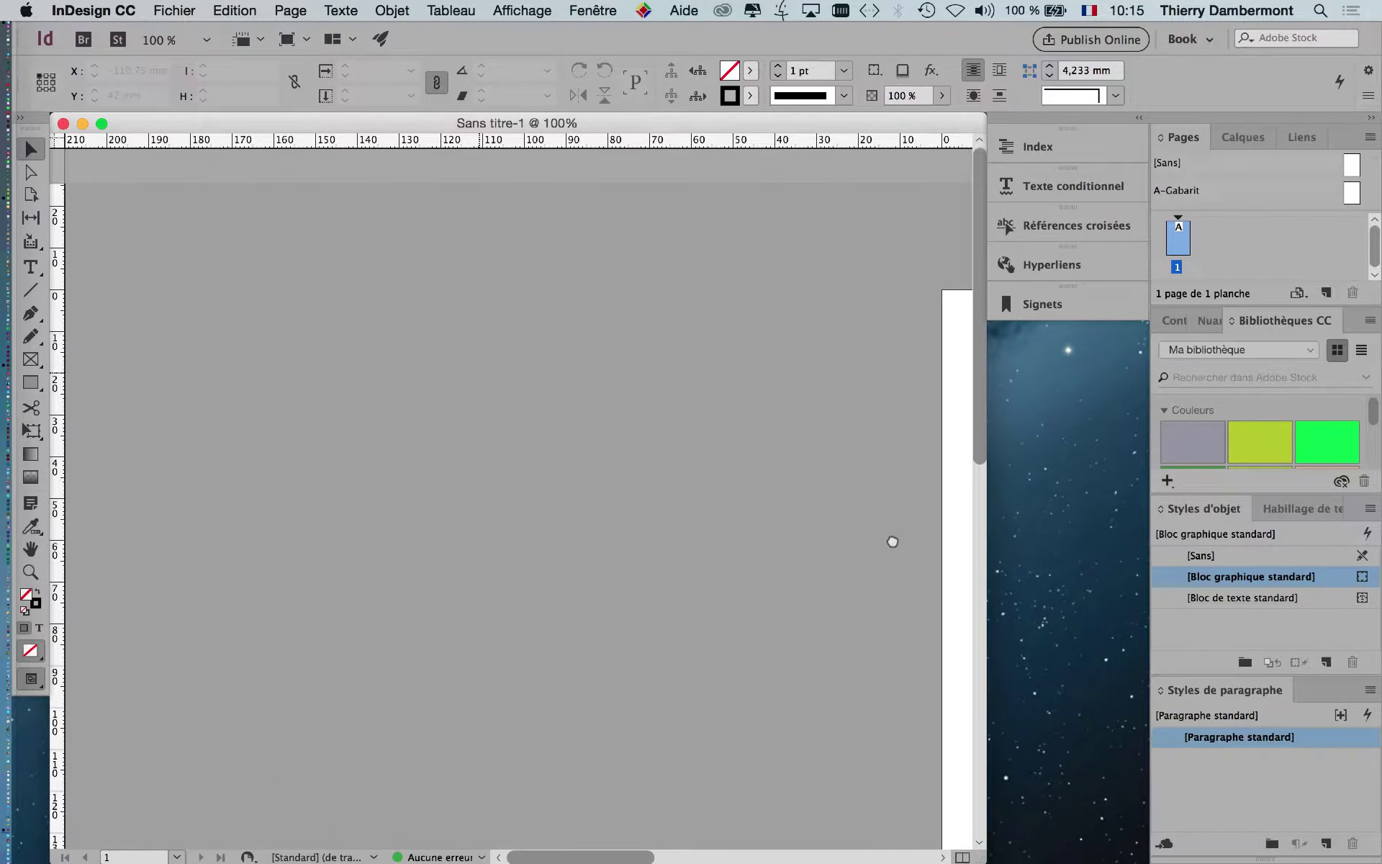
{"action": "scroll", "coordinate": [377, 478], "scroll_direction": "right", "scroll_amount": 4}
{"action": "scroll", "coordinate": [300, 478], "scroll_direction": "left", "scroll_amount": 4}
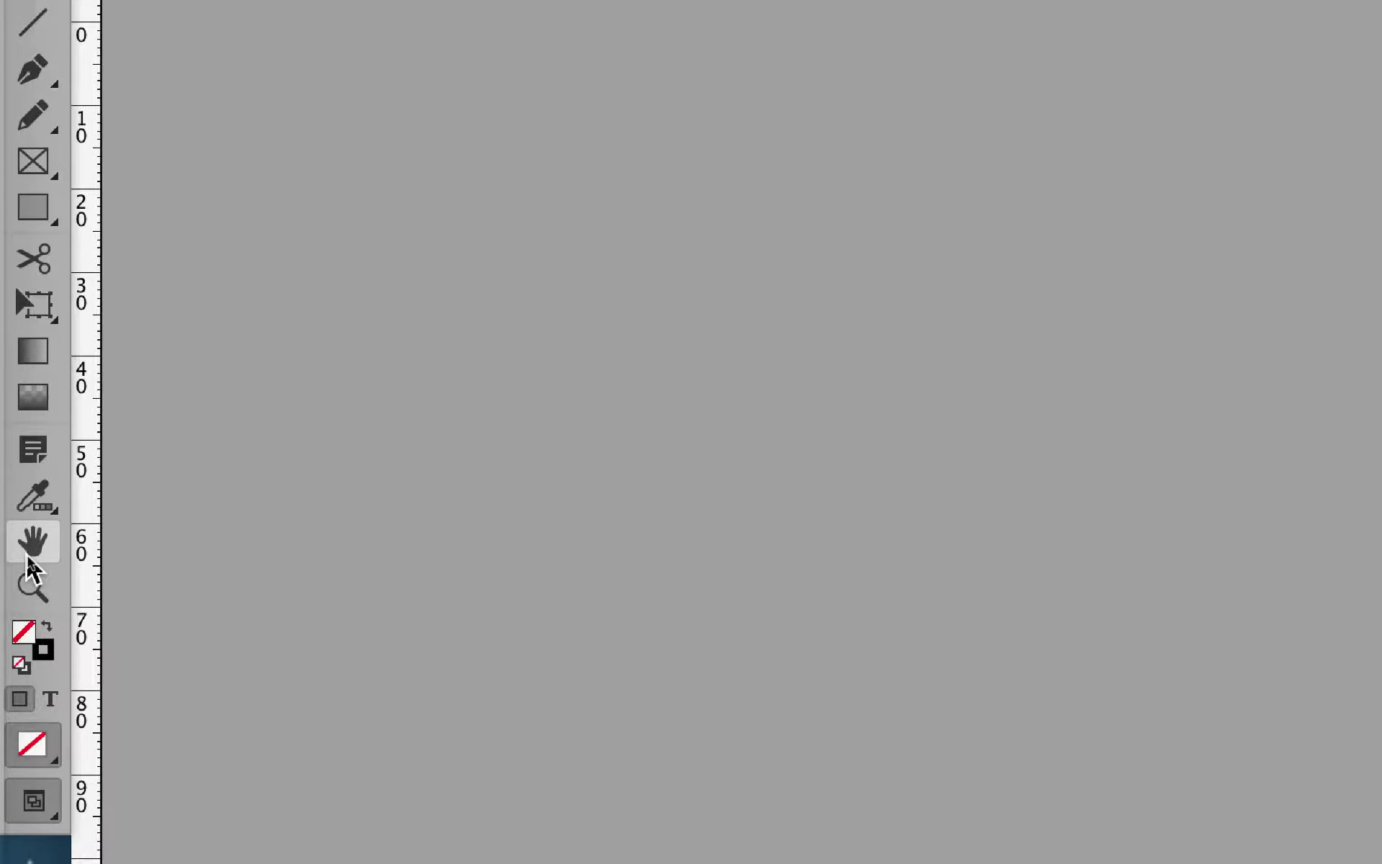
{"action": "double_click", "coordinate": [29, 554]}
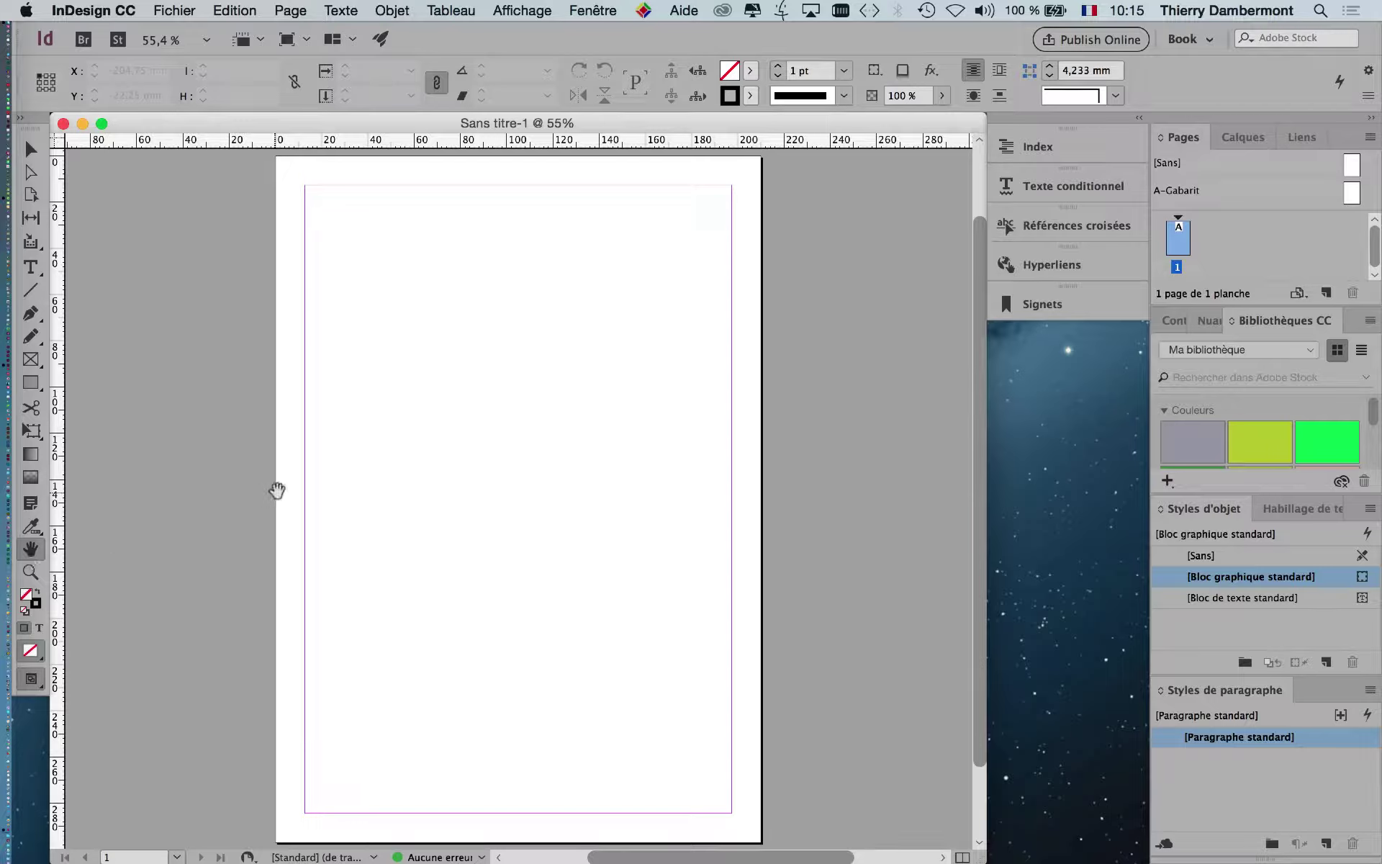
{"action": "left_click", "coordinate": [39, 157]}
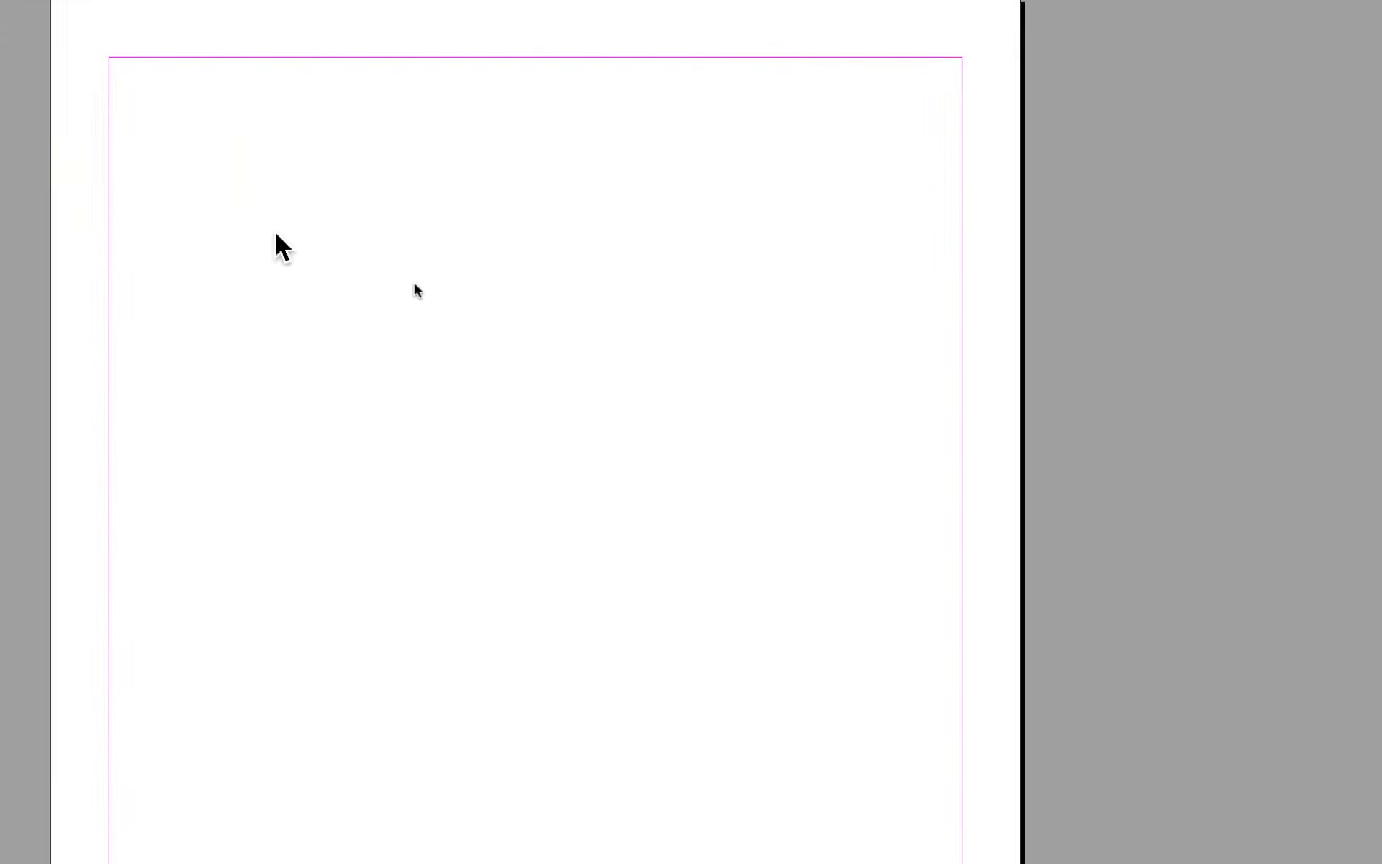
Pan the page off-centre, fit the whole page in the window again, and reactivate the Selection tool.
{"action": "key", "text": "h"}
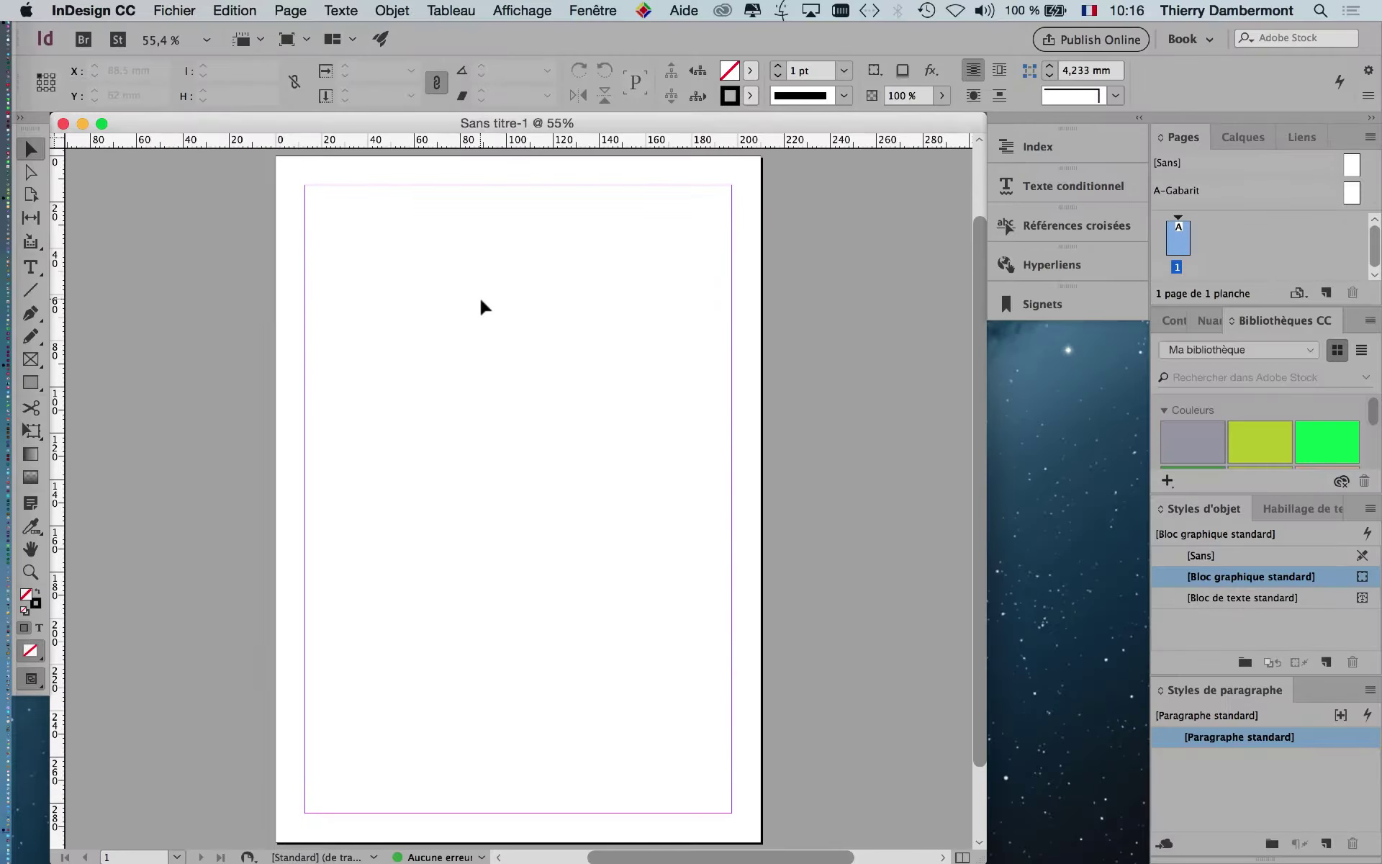
{"action": "left_click_drag", "start_coordinate": [123, 325], "coordinate": [669, 489]}
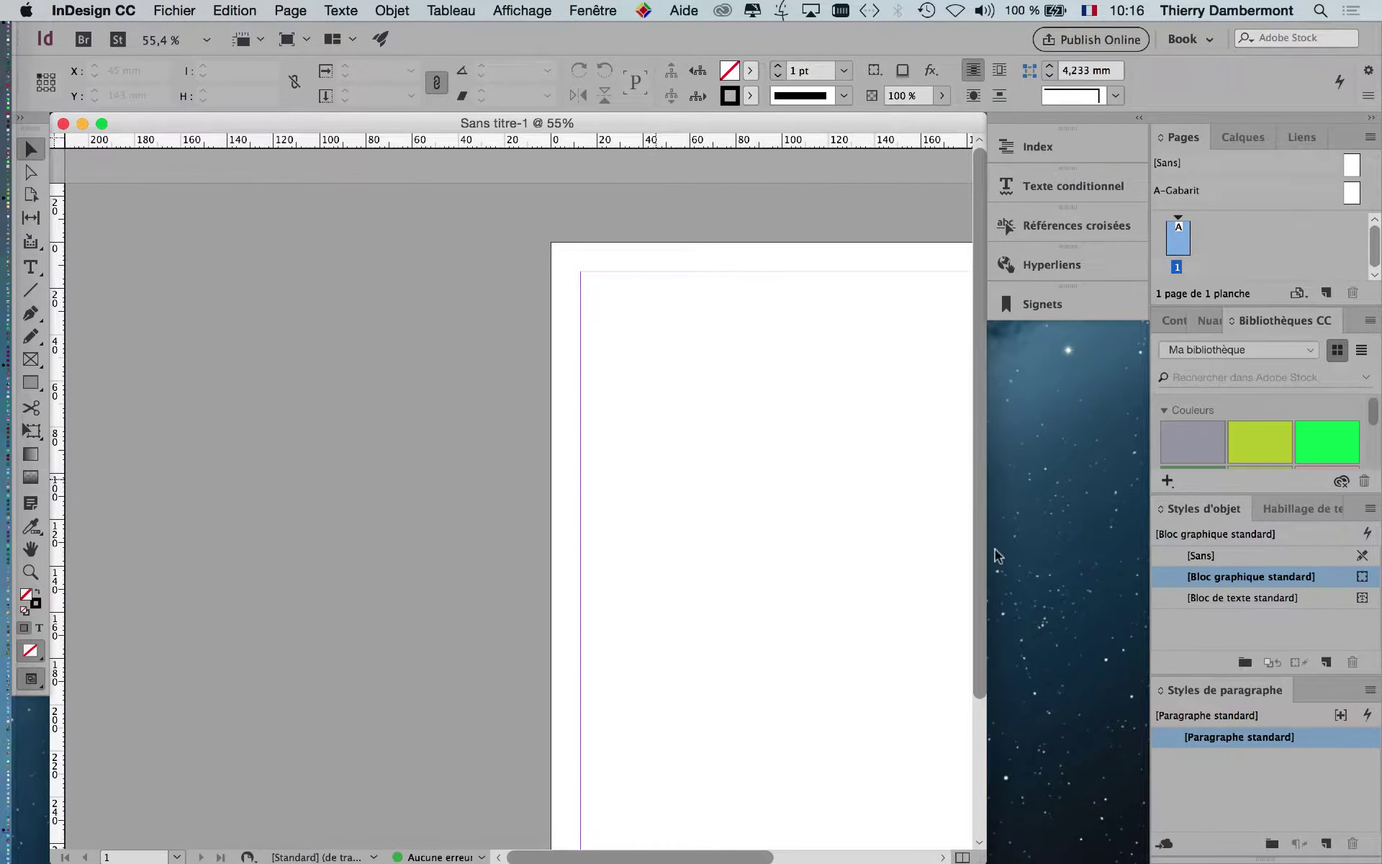
{"action": "double_click", "coordinate": [35, 553]}
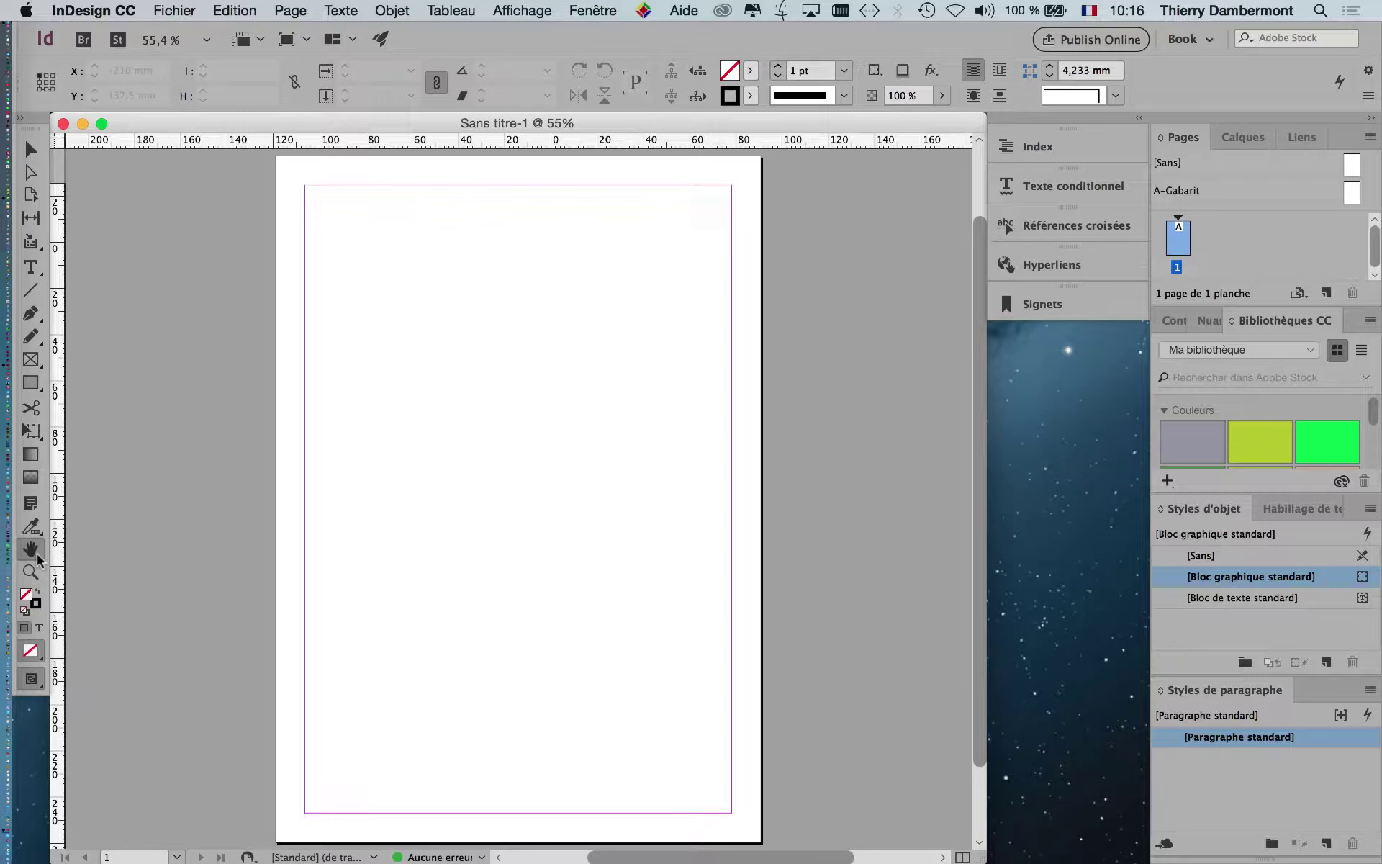
{"action": "left_click", "coordinate": [30, 149]}
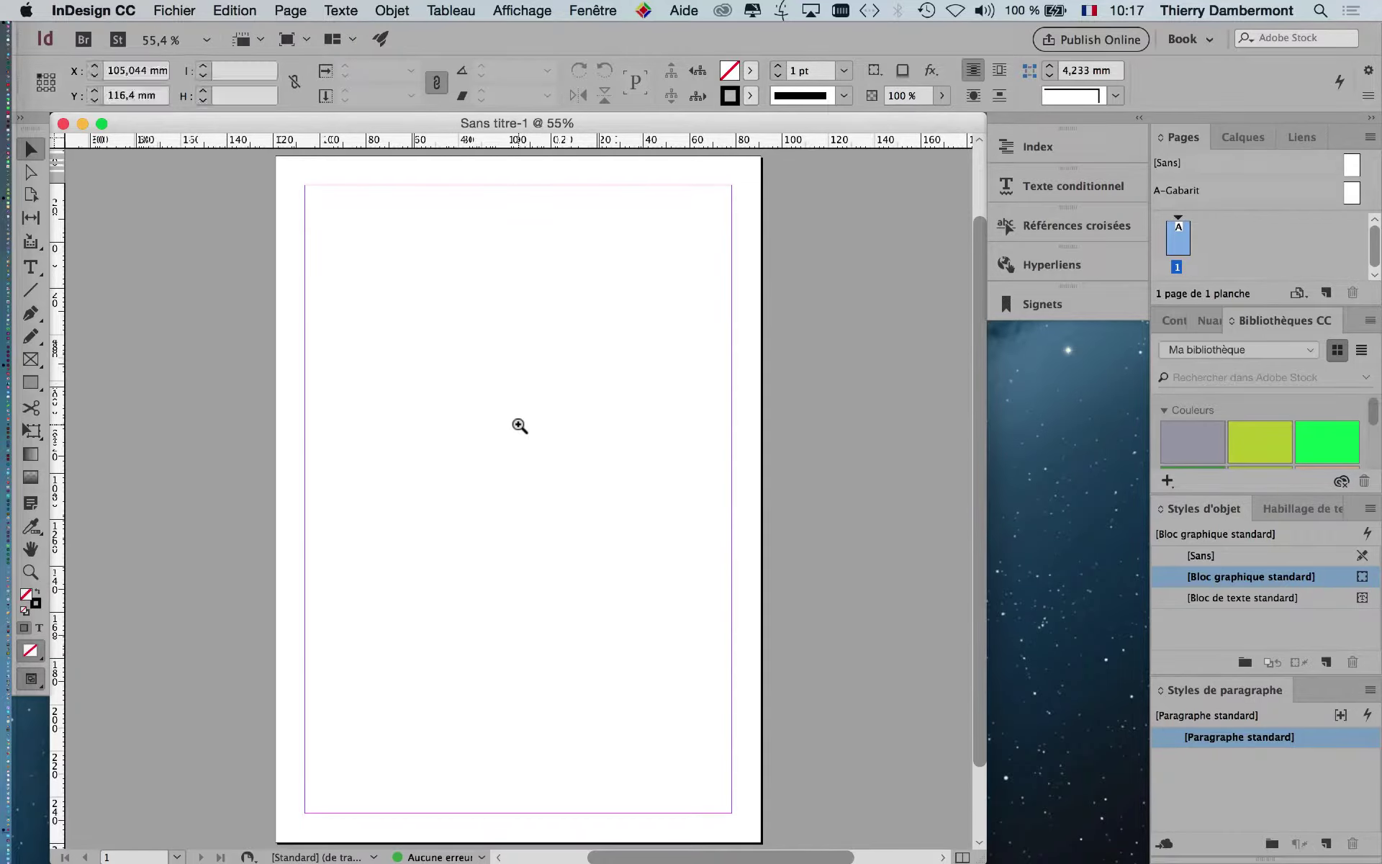
Zoom in on the upper middle of the page to 200% with the temporary Zoom tool.
{"action": "left_click", "coordinate": [520, 426]}
{"action": "left_click", "coordinate": [519, 425]}
{"action": "left_click", "coordinate": [520, 425]}
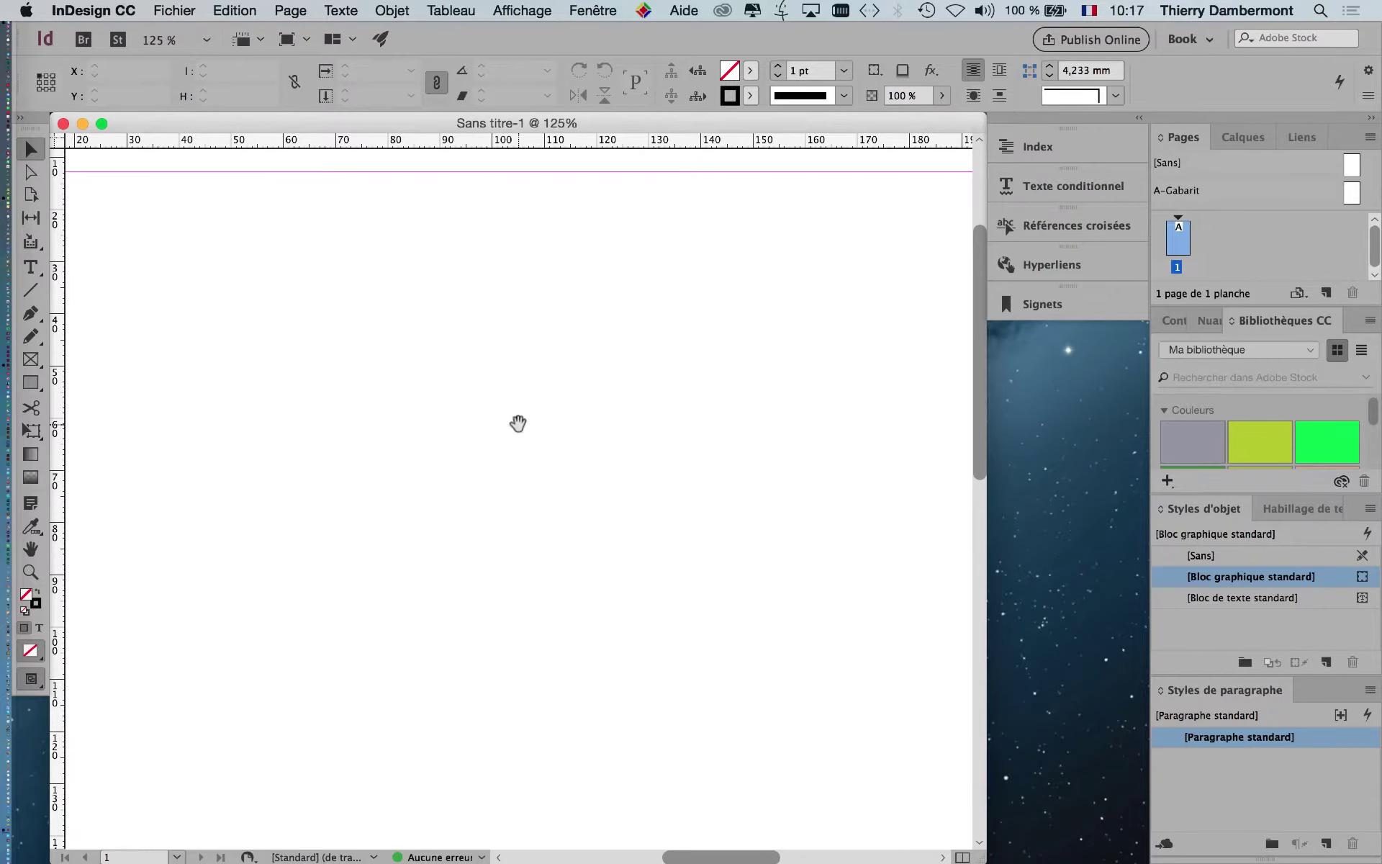
{"action": "left_click", "coordinate": [518, 425]}
{"action": "left_click", "coordinate": [518, 425]}
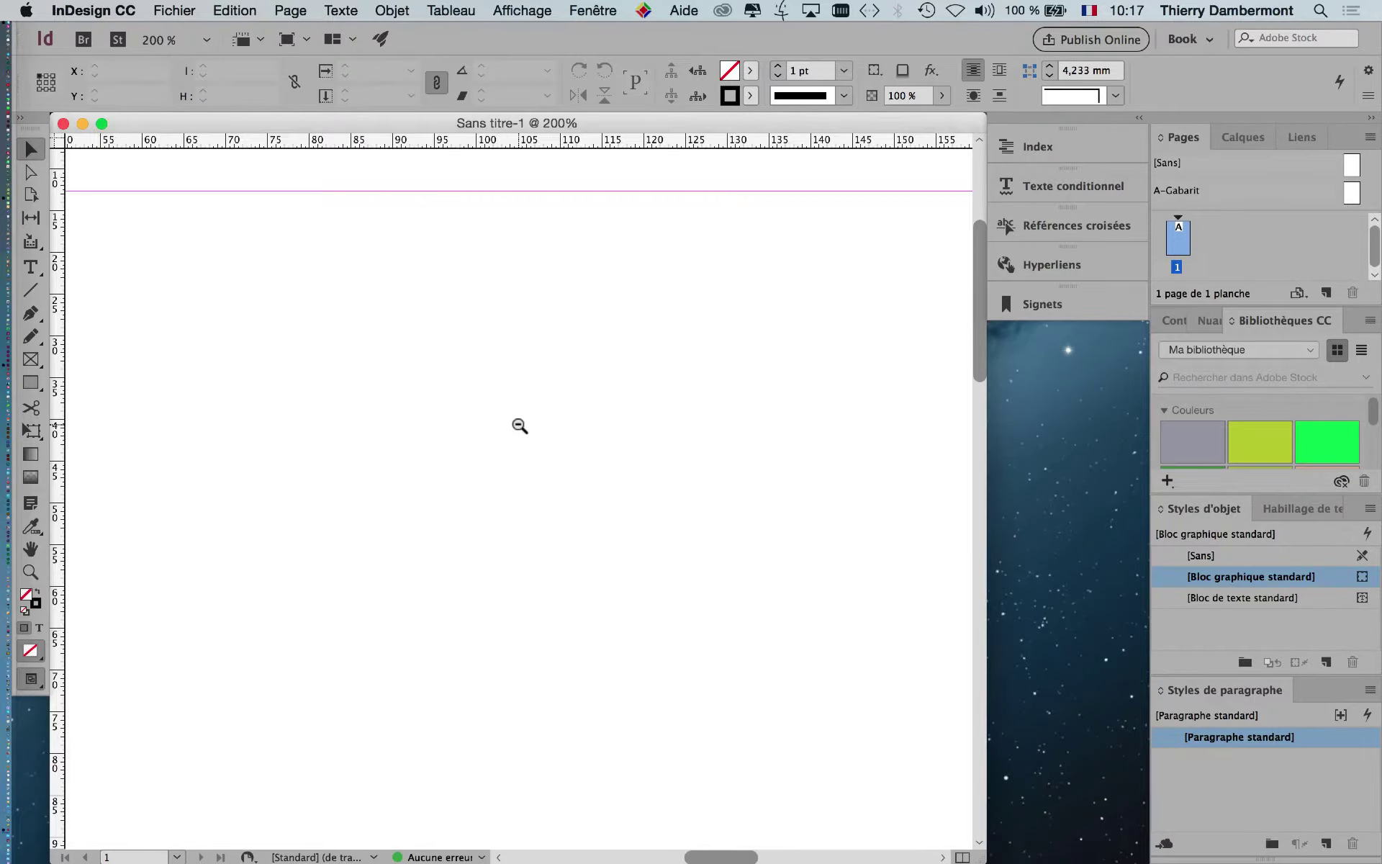
Zoom out in stages to 25% so the whole page and its pasteboard show.
{"action": "left_click", "coordinate": [520, 426], "text": "alt"}
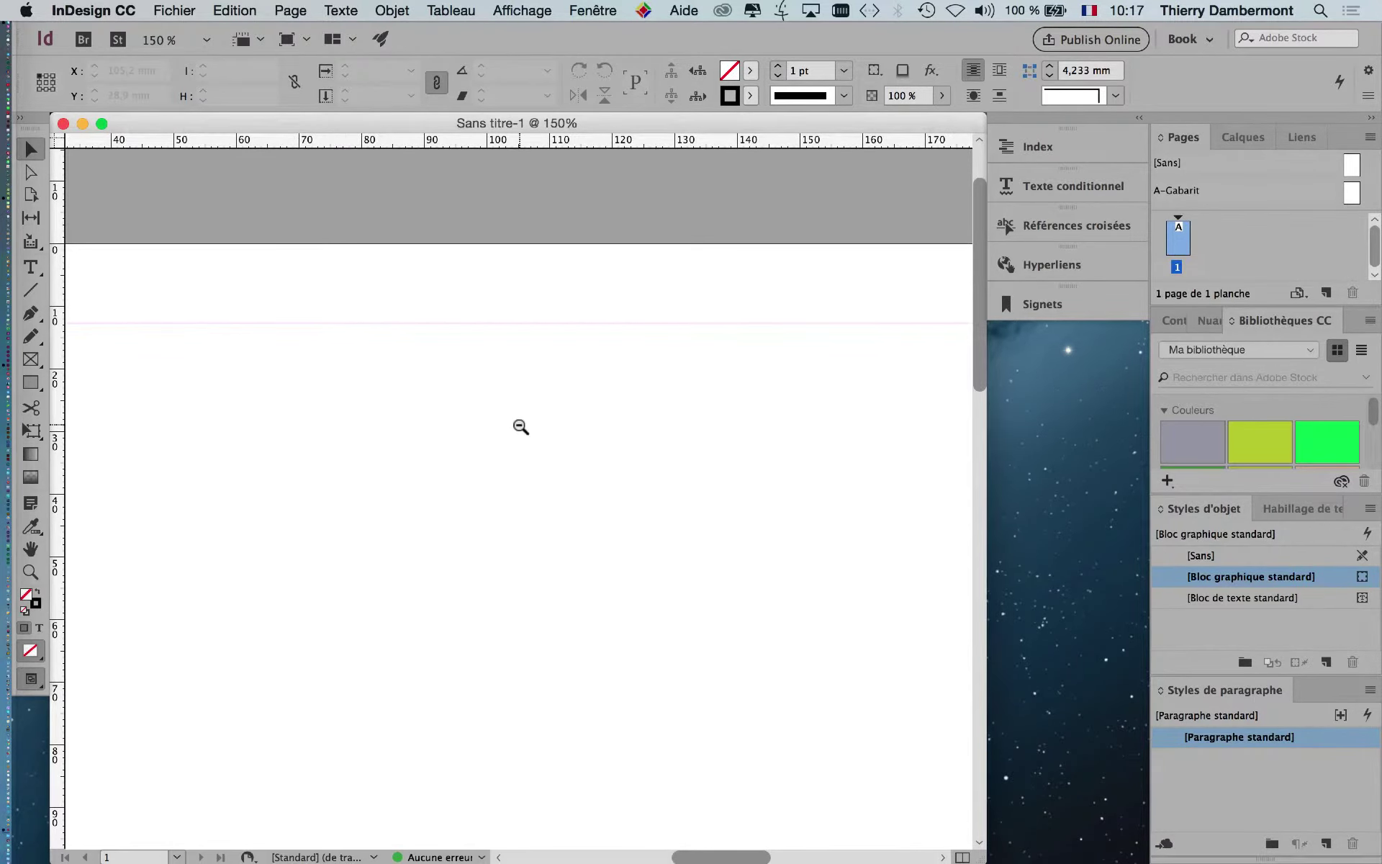
{"action": "left_click", "coordinate": [534, 469], "text": "alt"}
{"action": "left_click", "coordinate": [564, 555], "text": "alt"}
{"action": "left_click", "coordinate": [549, 543], "text": "alt"}
{"action": "left_click", "coordinate": [528, 515], "text": "alt"}
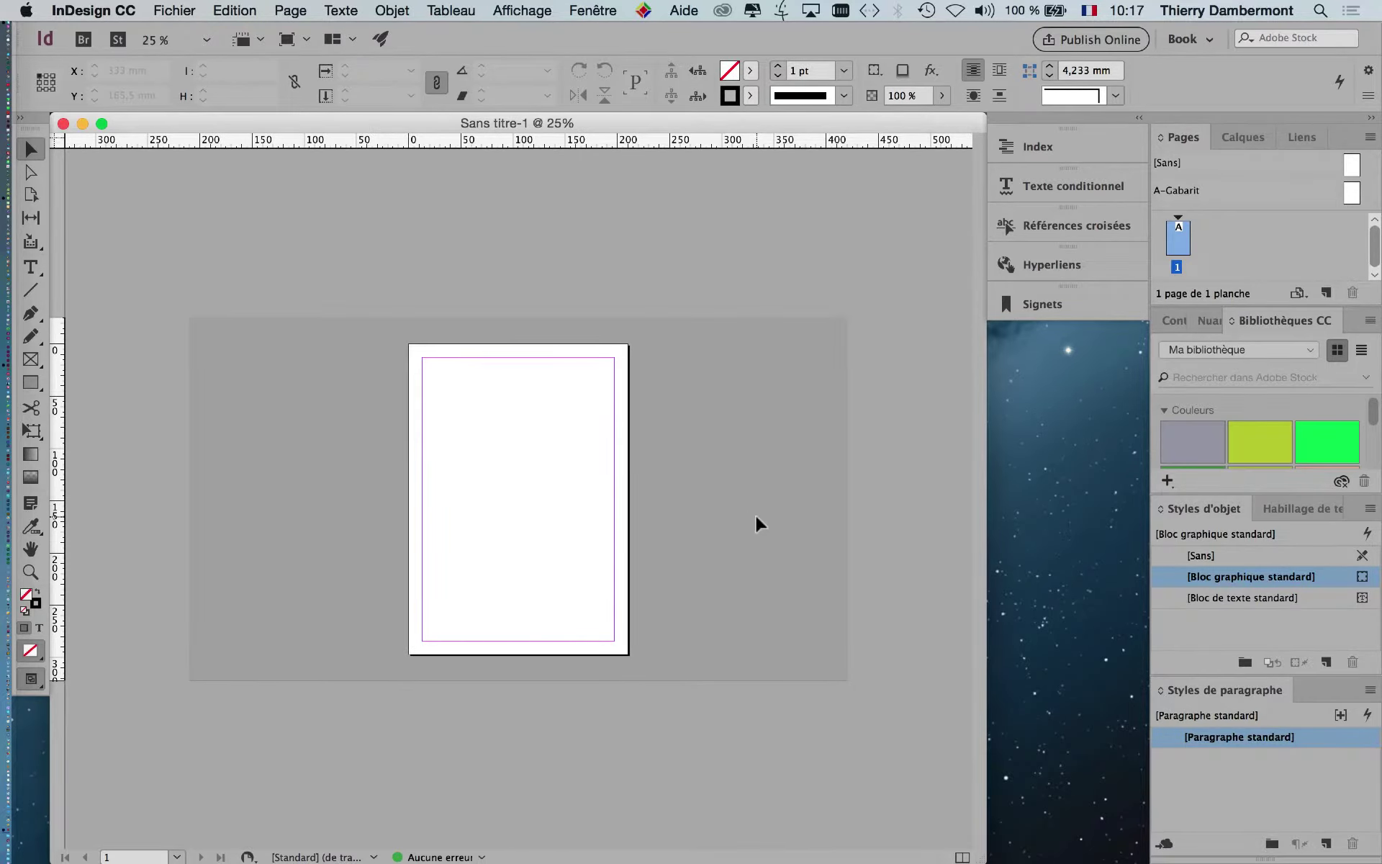
Zoom in on the page to 150%, and zoom back out to 12.5%.
{"action": "left_click", "coordinate": [549, 506]}
{"action": "left_click", "coordinate": [473, 481]}
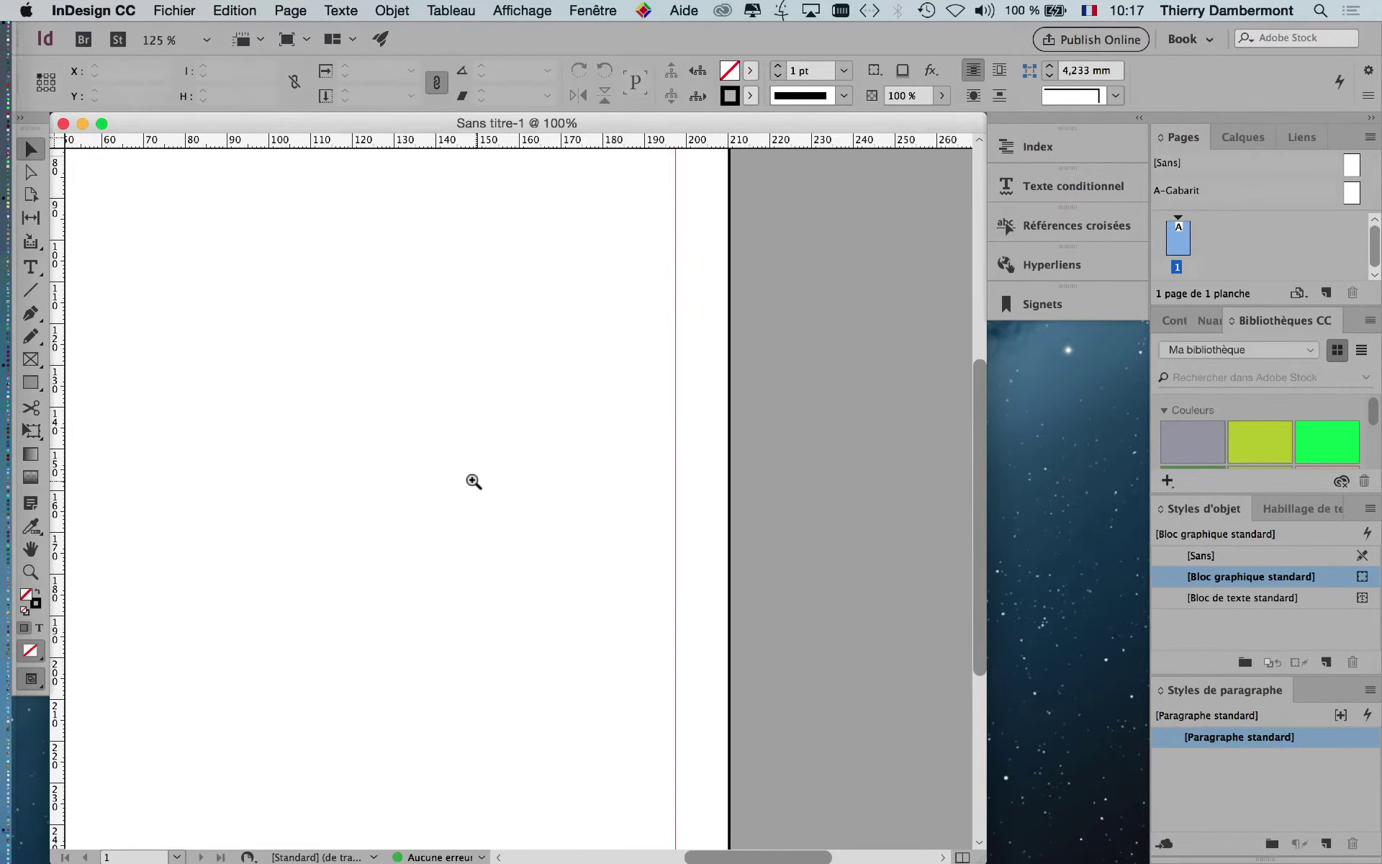
{"action": "left_click", "coordinate": [473, 481]}
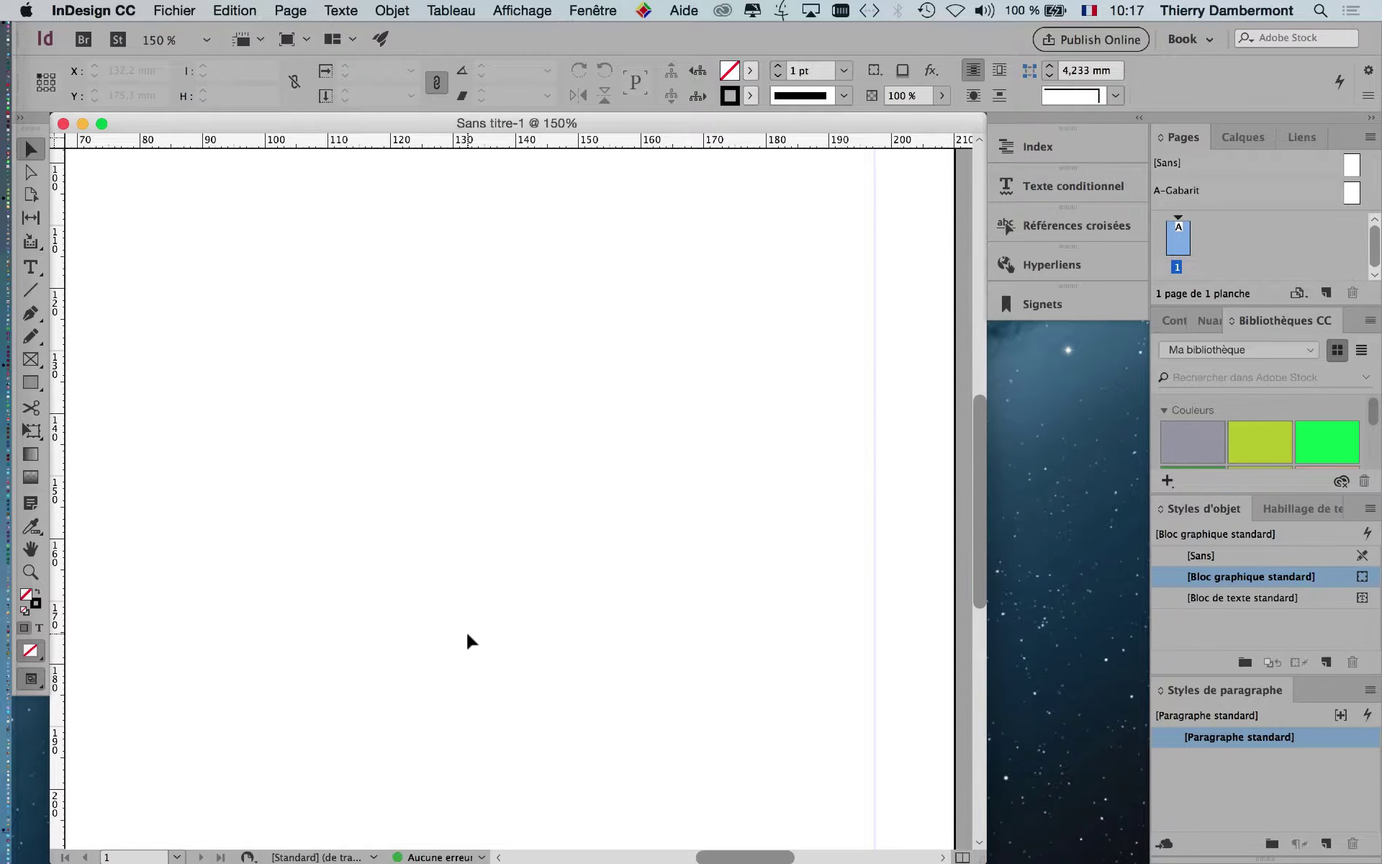
{"action": "left_click", "coordinate": [515, 521], "text": "alt"}
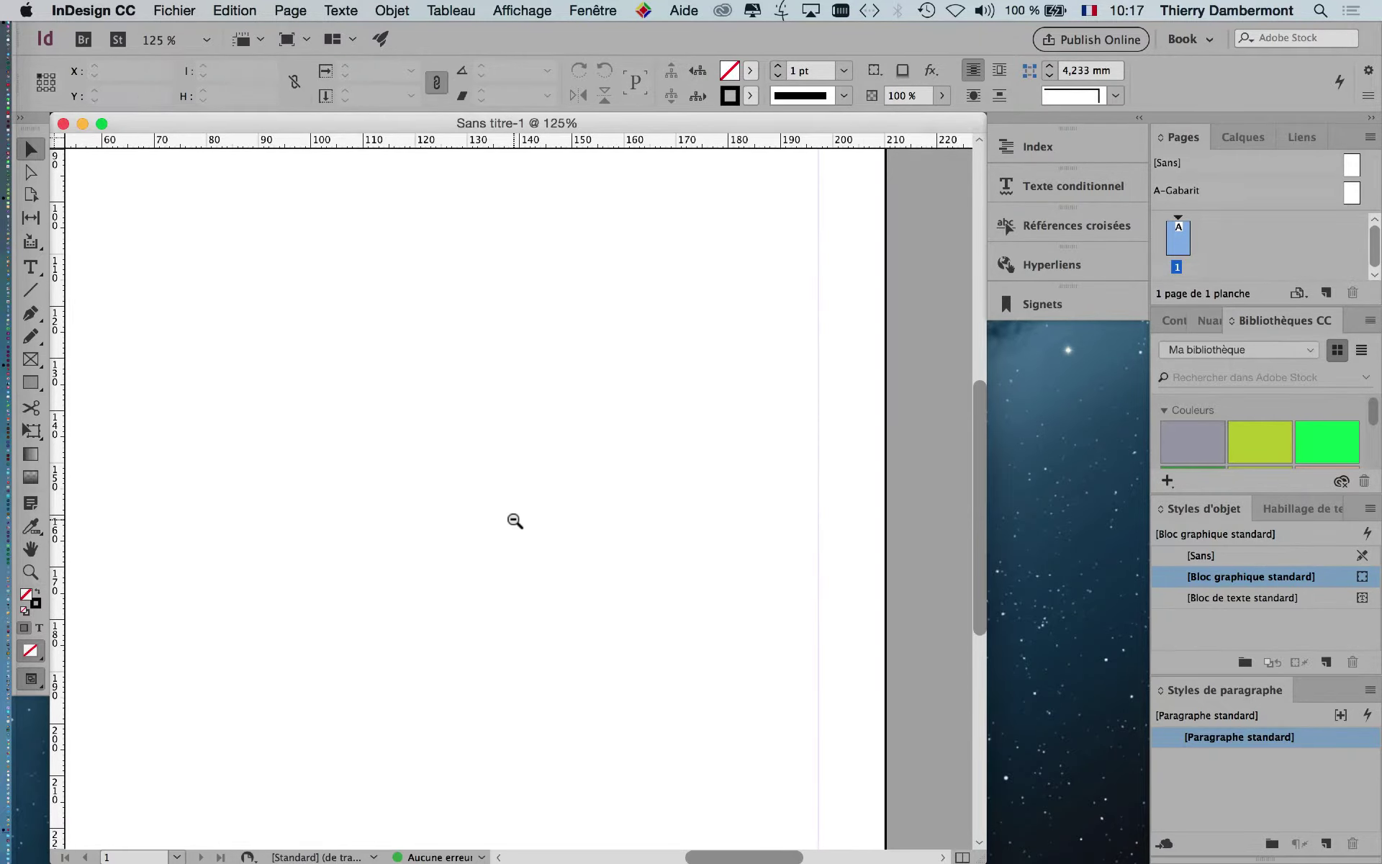
{"action": "left_click", "coordinate": [515, 520], "text": "alt"}
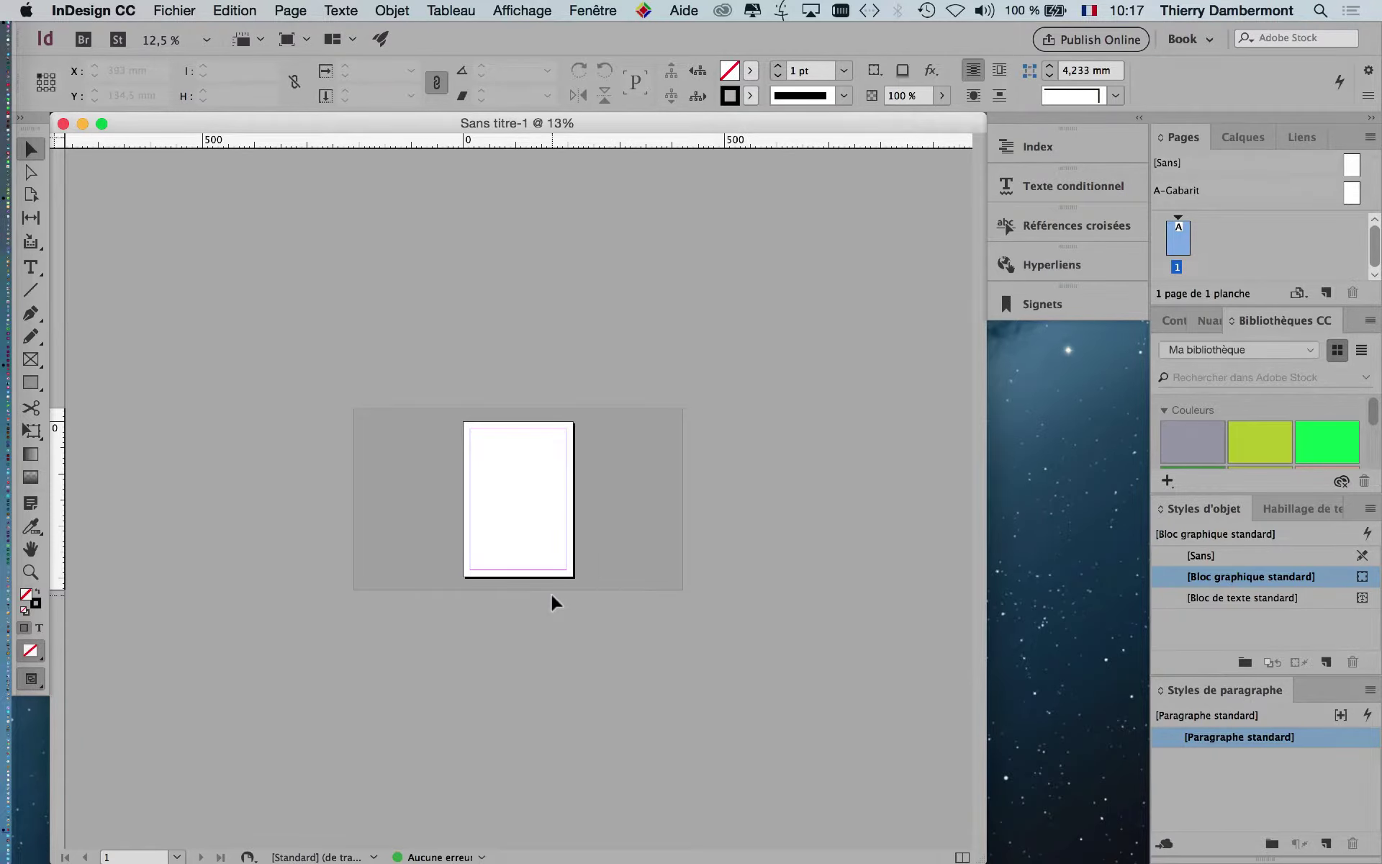
Zoom in on the page centre past 75%, and zoom back out to 50% using the temporary Zoom tool.
{"action": "left_click", "coordinate": [525, 488], "text": "super"}
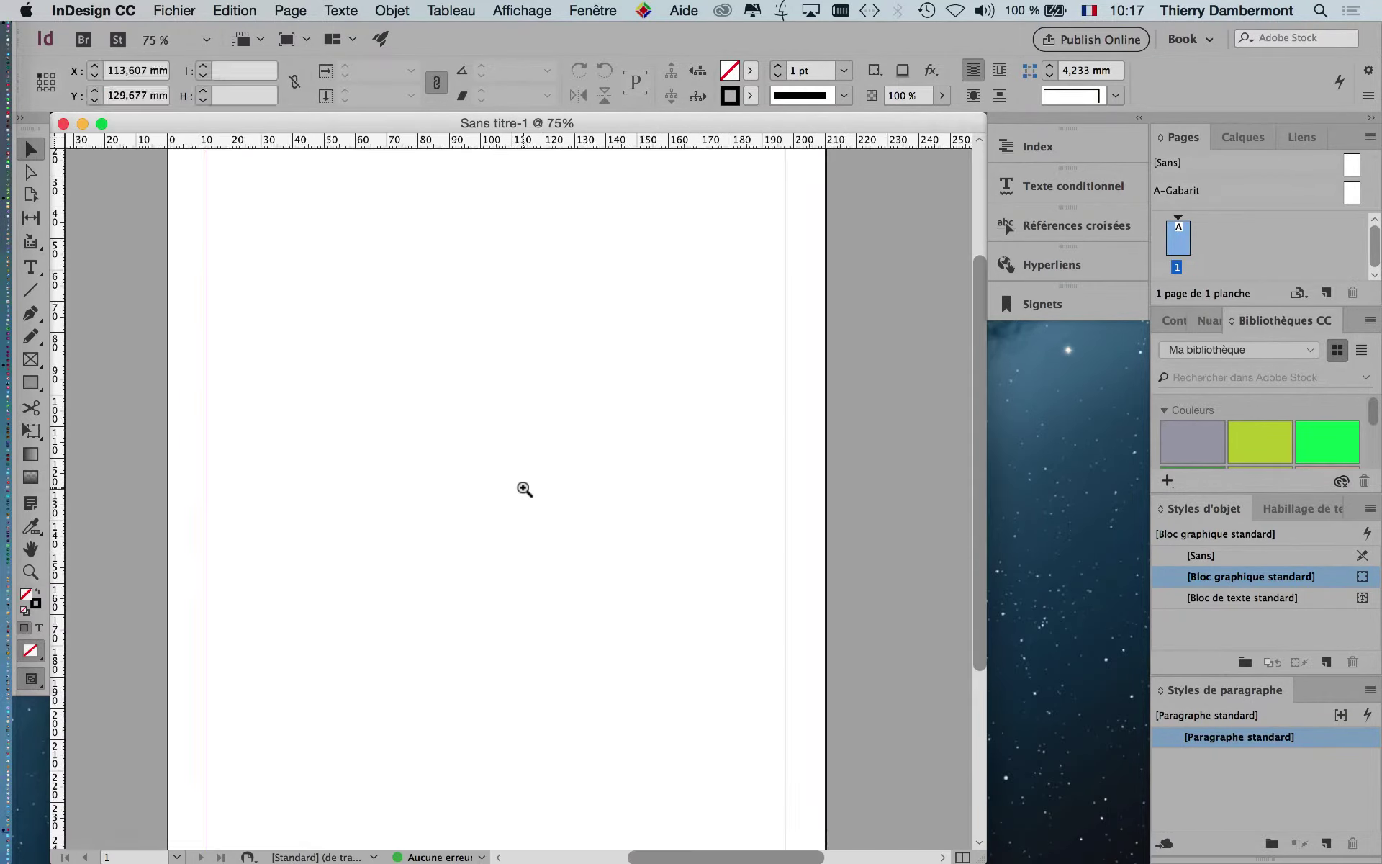
{"action": "left_click", "coordinate": [524, 489], "text": "super"}
{"action": "left_click", "coordinate": [525, 490], "text": "alt+super"}
{"action": "left_click", "coordinate": [525, 504], "text": "alt+super"}
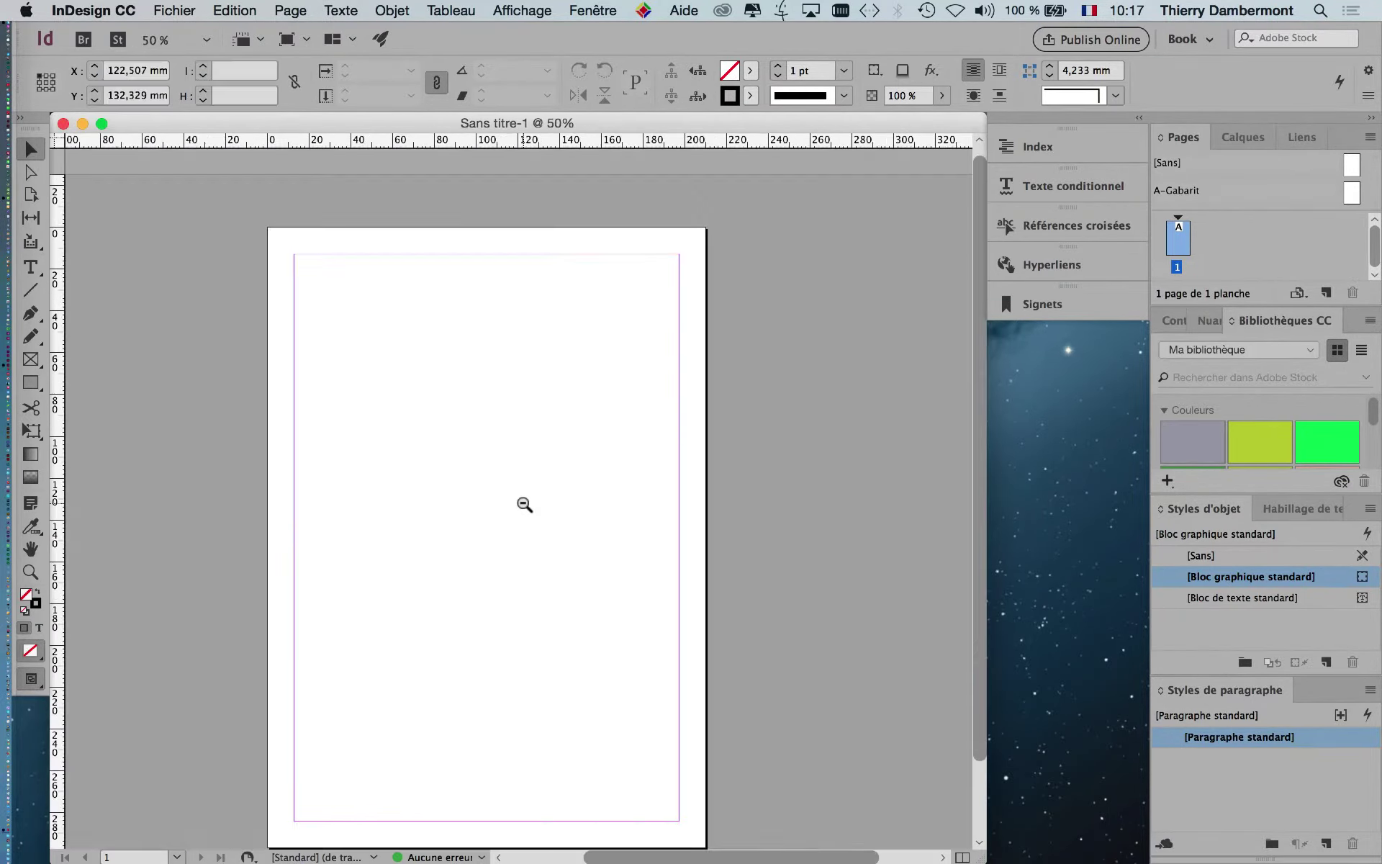
{"action": "left_click", "coordinate": [525, 505], "text": "alt+super"}
{"action": "left_click", "coordinate": [525, 506], "text": "super"}
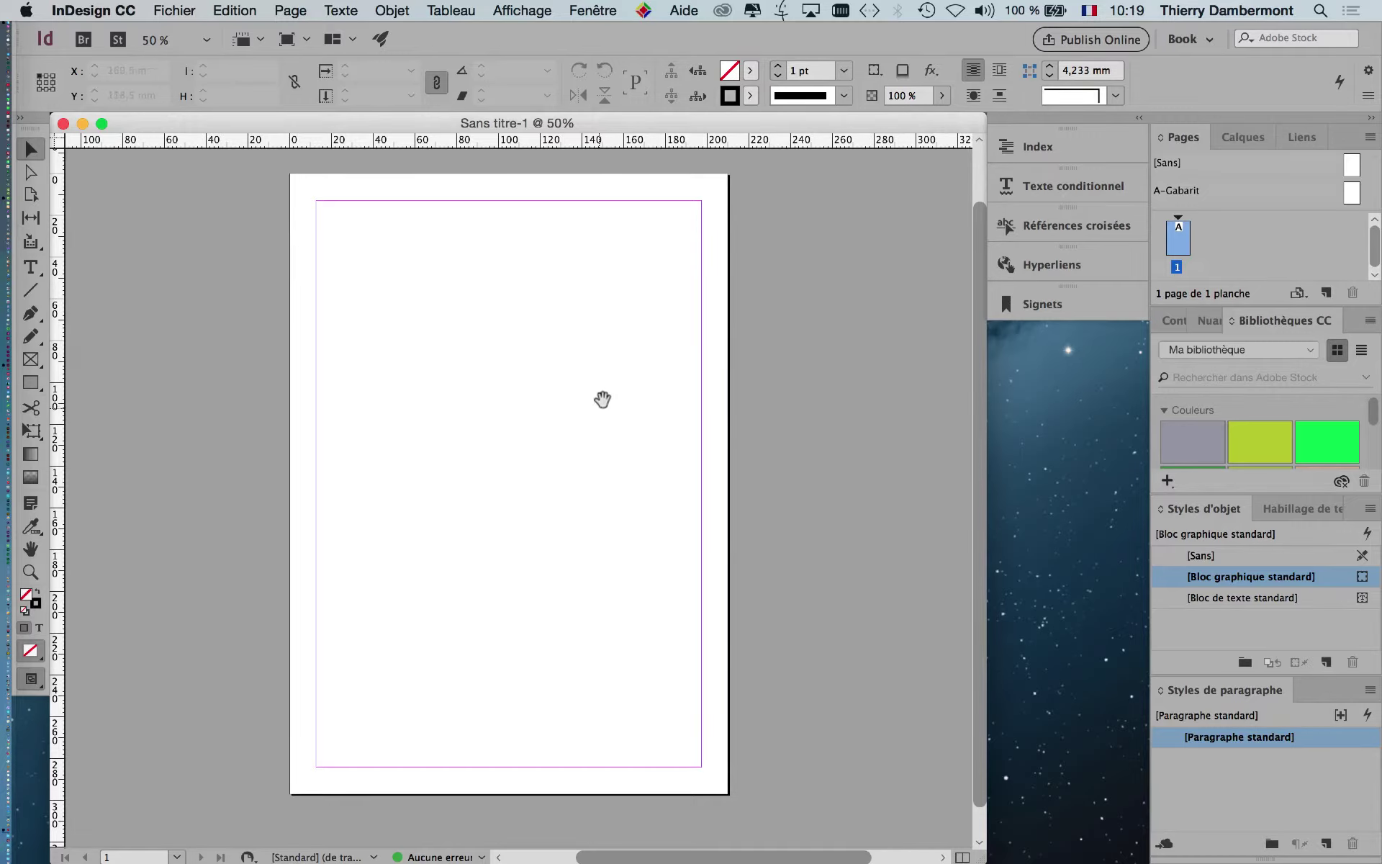
Pan the page with the temporary Hand tool, and zoom in on its centre to 200%.
{"action": "left_click_drag", "start_coordinate": [603, 400], "coordinate": [441, 379]}
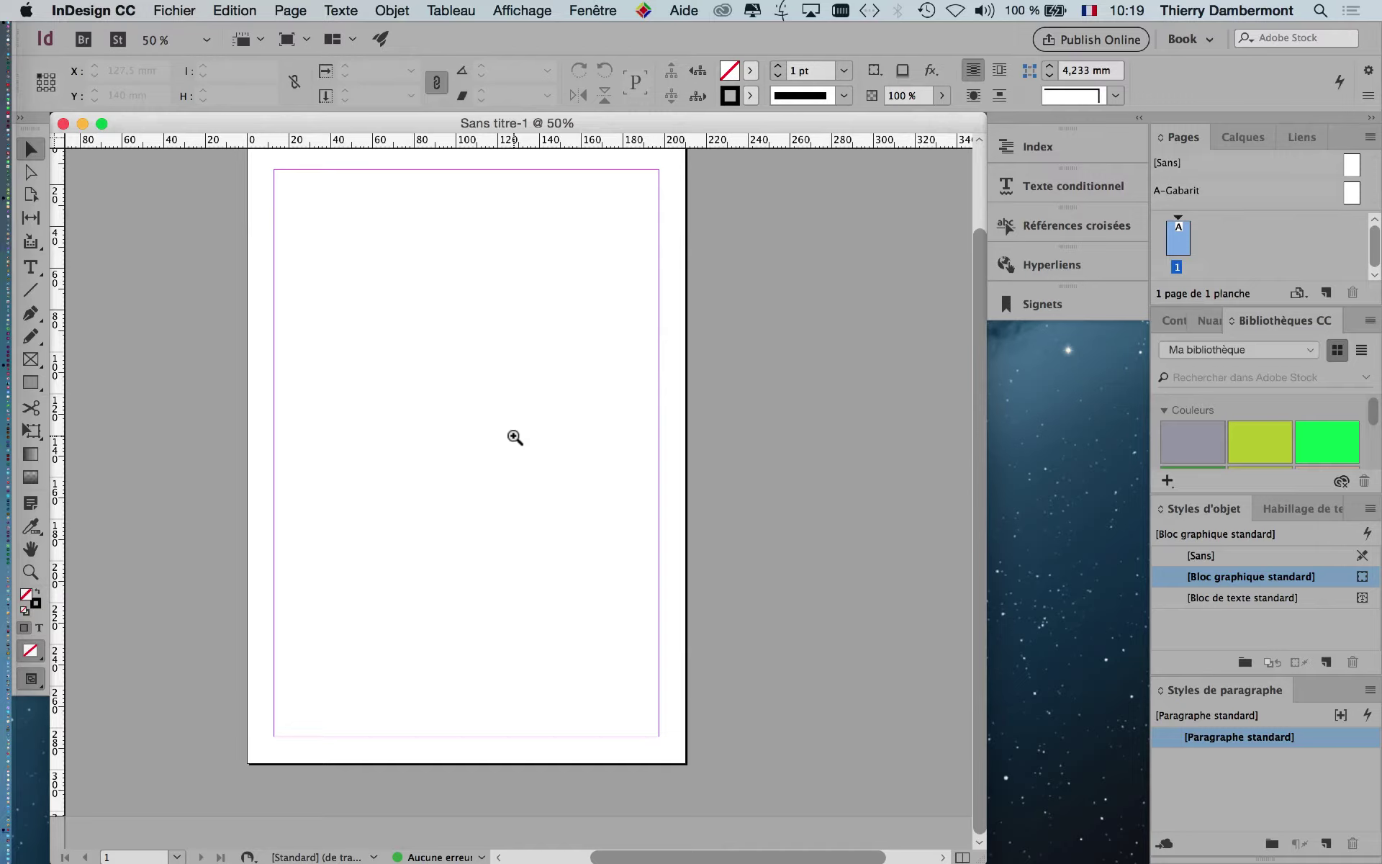
{"action": "left_click", "coordinate": [483, 434]}
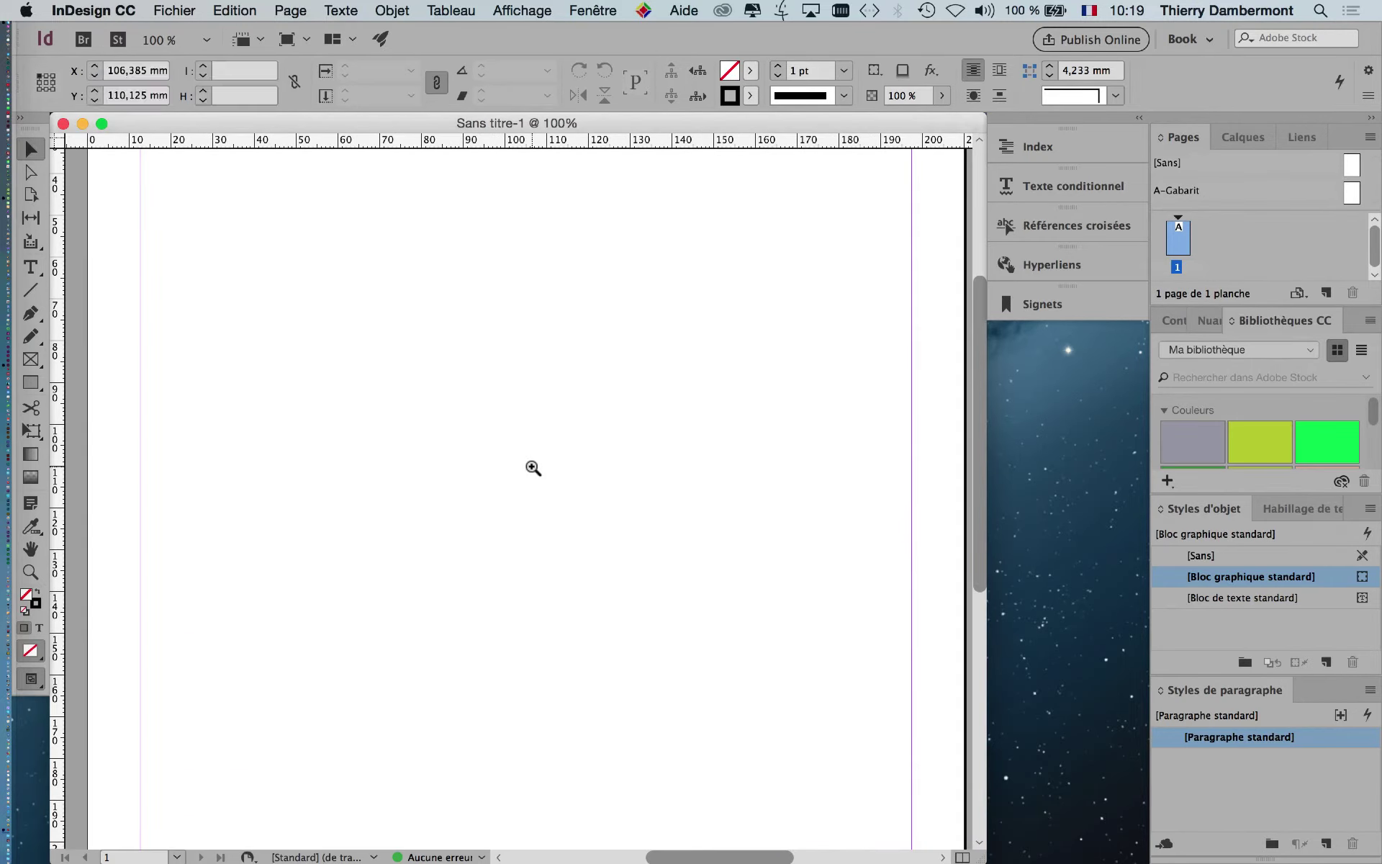
{"action": "left_click", "coordinate": [555, 484]}
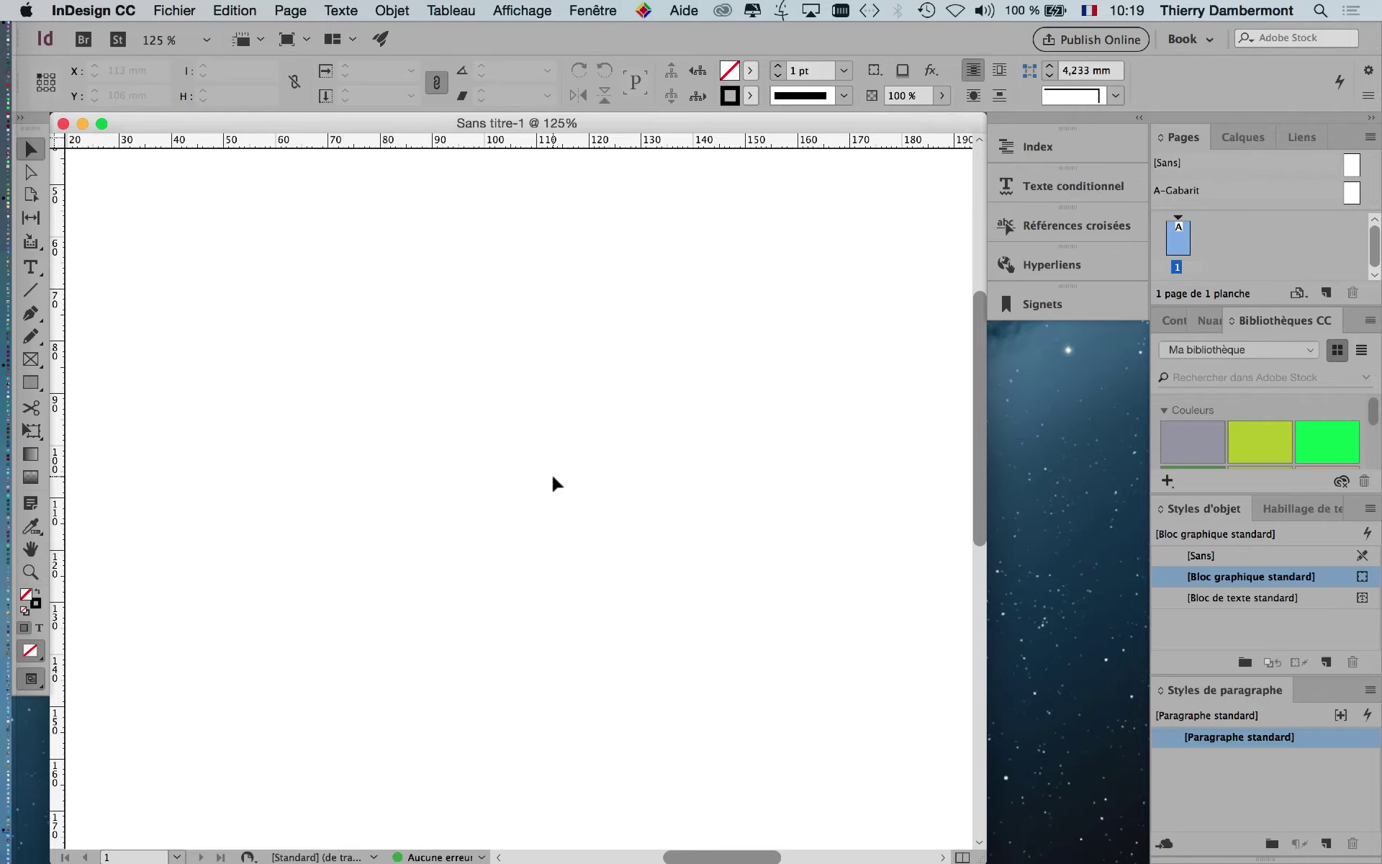
{"action": "left_click", "coordinate": [528, 465]}
{"action": "left_click", "coordinate": [533, 471]}
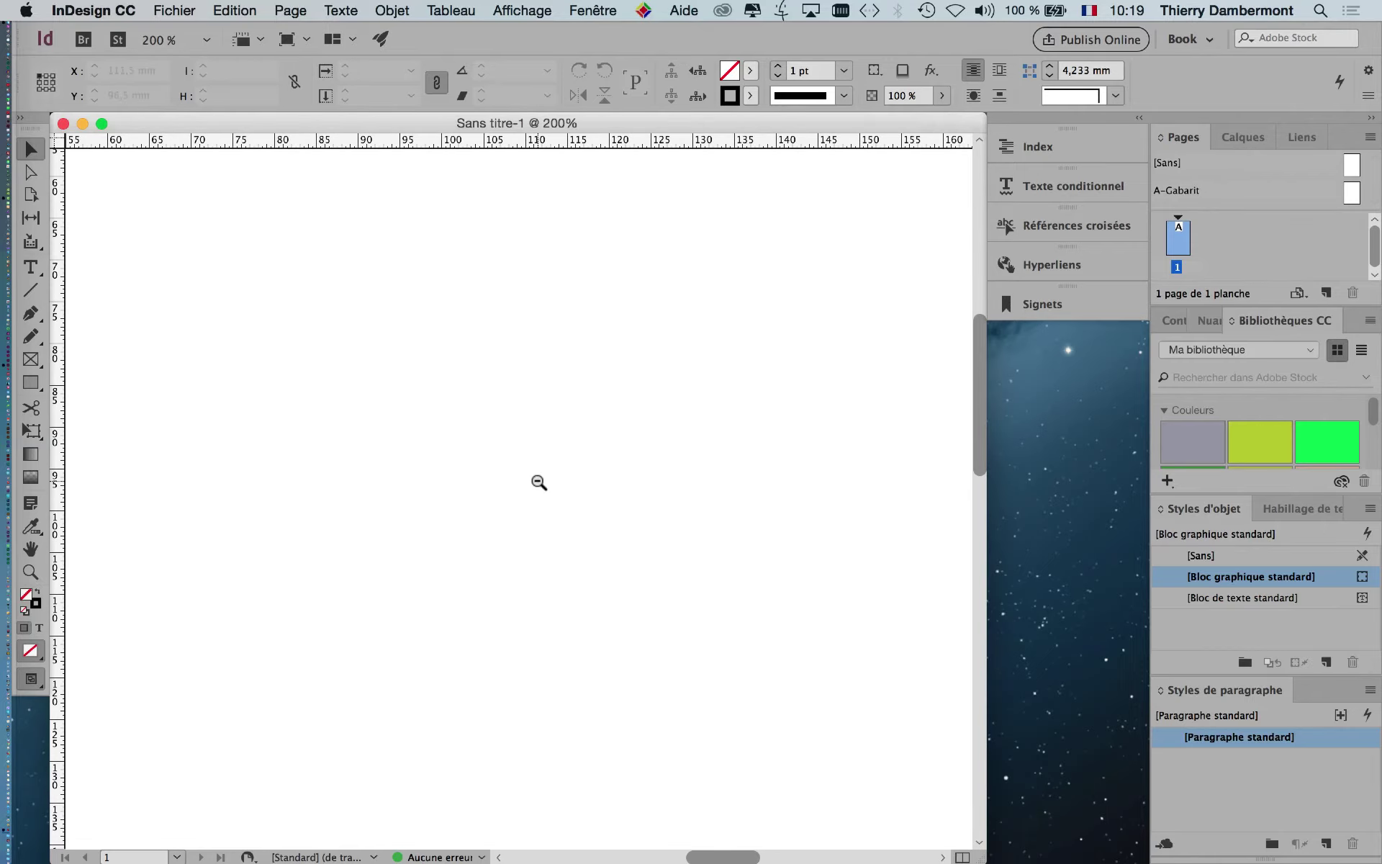
Zoom out to 12.5%, and zoom in on the page again to 50%.
{"action": "left_click", "coordinate": [540, 483], "text": "alt"}
{"action": "left_click", "coordinate": [533, 528], "text": "alt"}
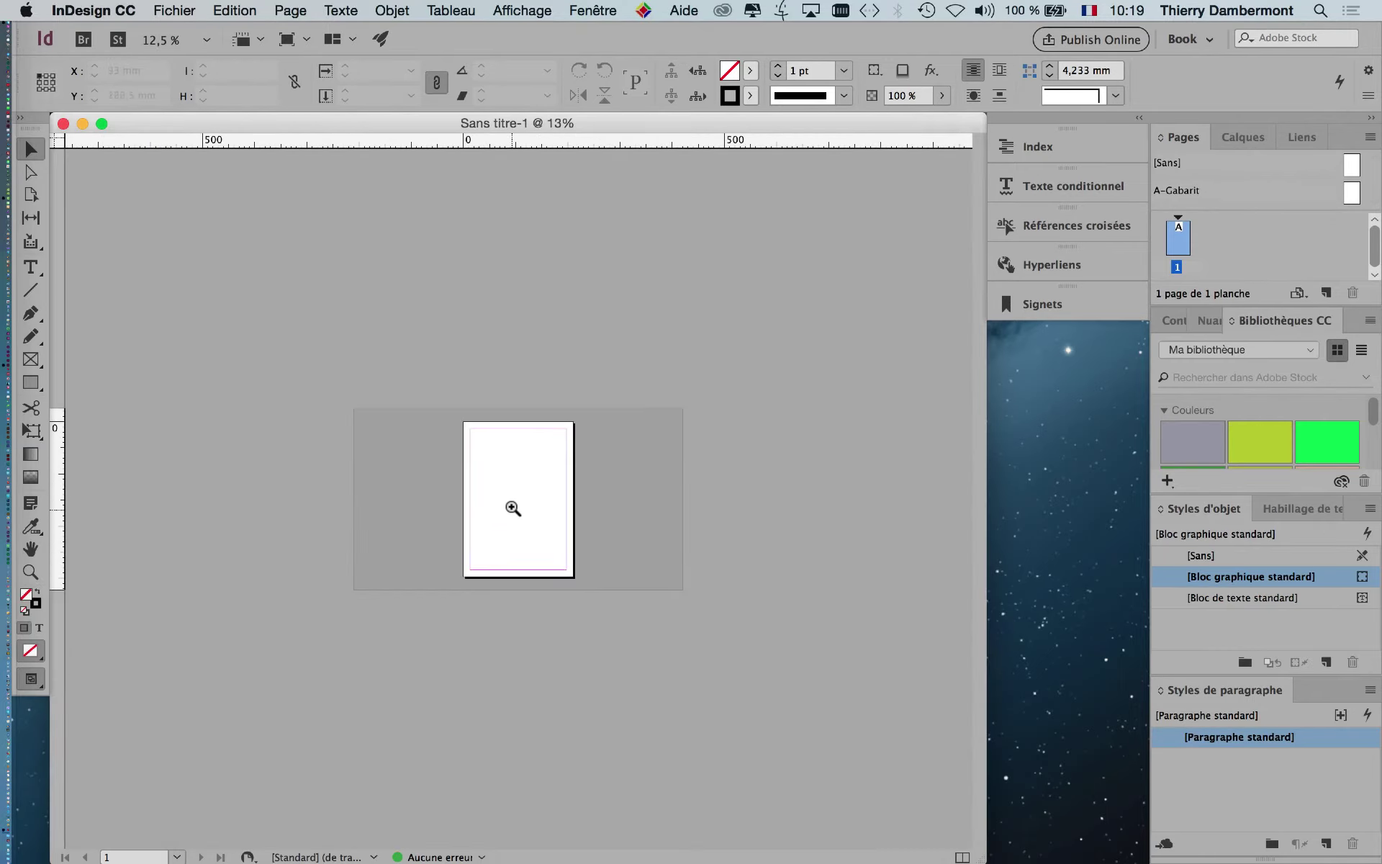
{"action": "left_click", "coordinate": [516, 506]}
{"action": "left_click", "coordinate": [518, 503]}
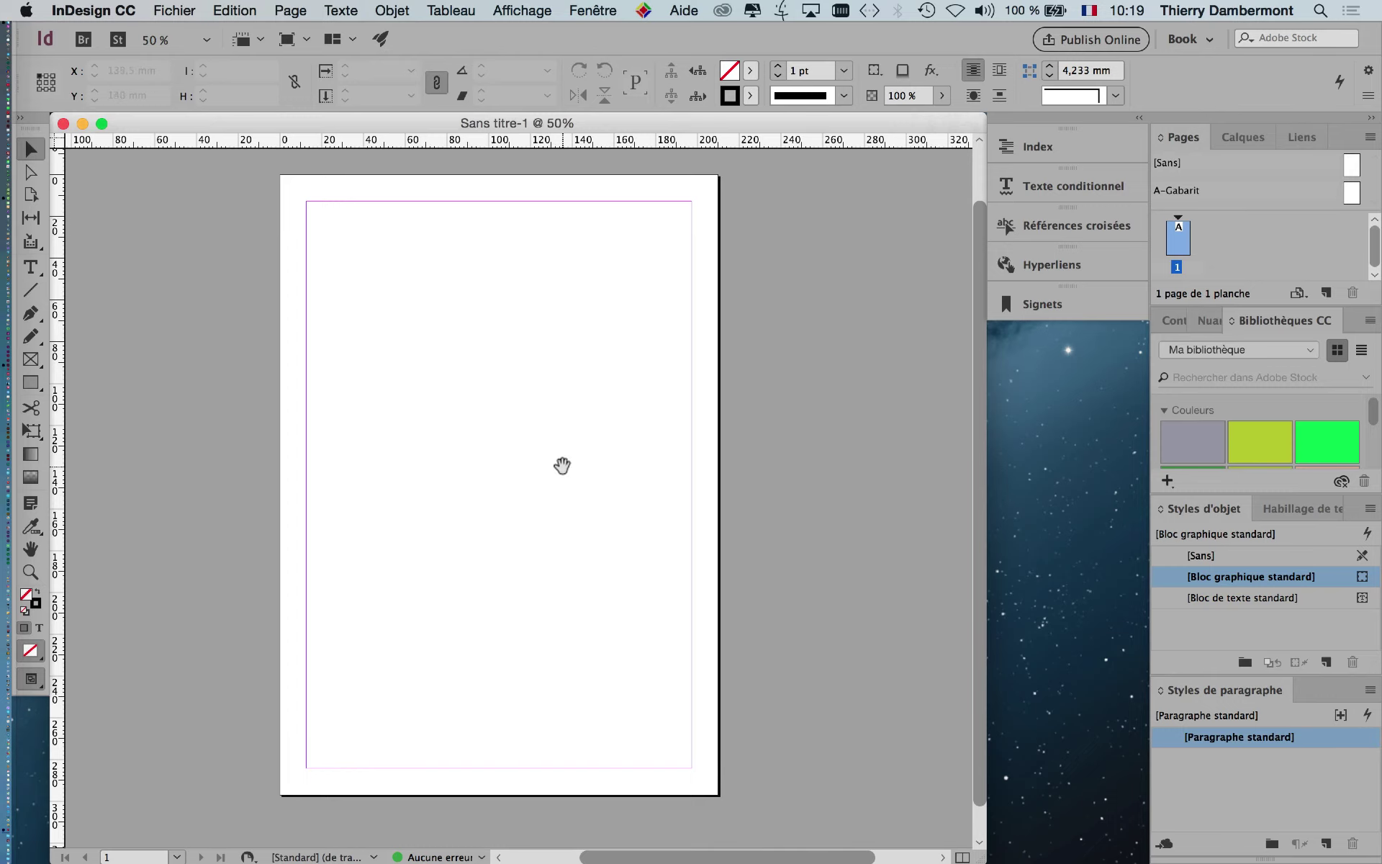
Pan the page back and forth across the pasteboard at 50%, ending with the page near the window's centre.
{"action": "scroll", "coordinate": [451, 438], "scroll_direction": "left", "scroll_amount": 5}
{"action": "scroll", "coordinate": [451, 438], "scroll_direction": "up", "scroll_amount": 2}
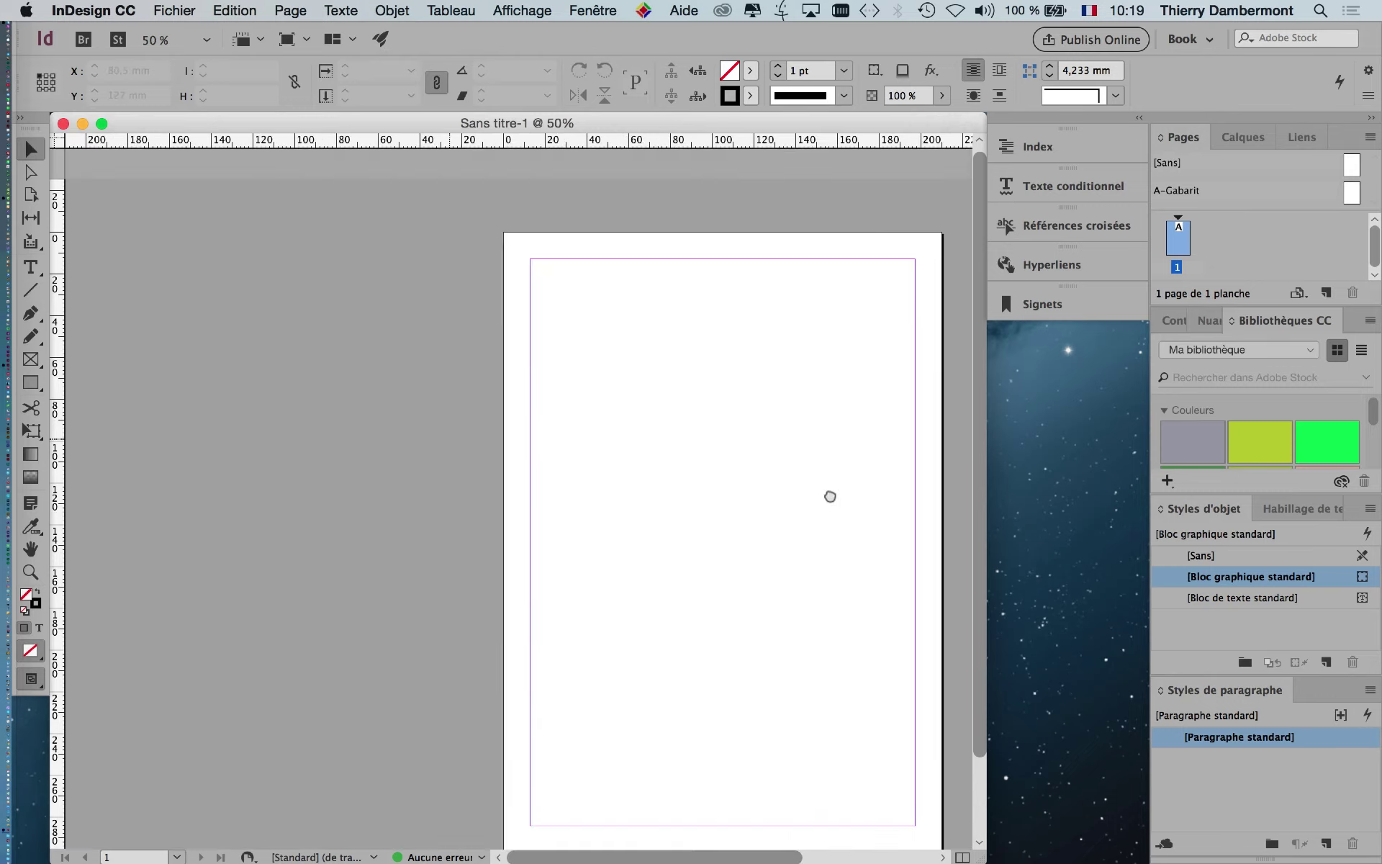
{"action": "scroll", "coordinate": [326, 425], "scroll_direction": "right", "scroll_amount": 8}
{"action": "scroll", "coordinate": [463, 461], "scroll_direction": "left", "scroll_amount": 5}
{"action": "scroll", "coordinate": [503, 463], "scroll_direction": "right", "scroll_amount": 2}
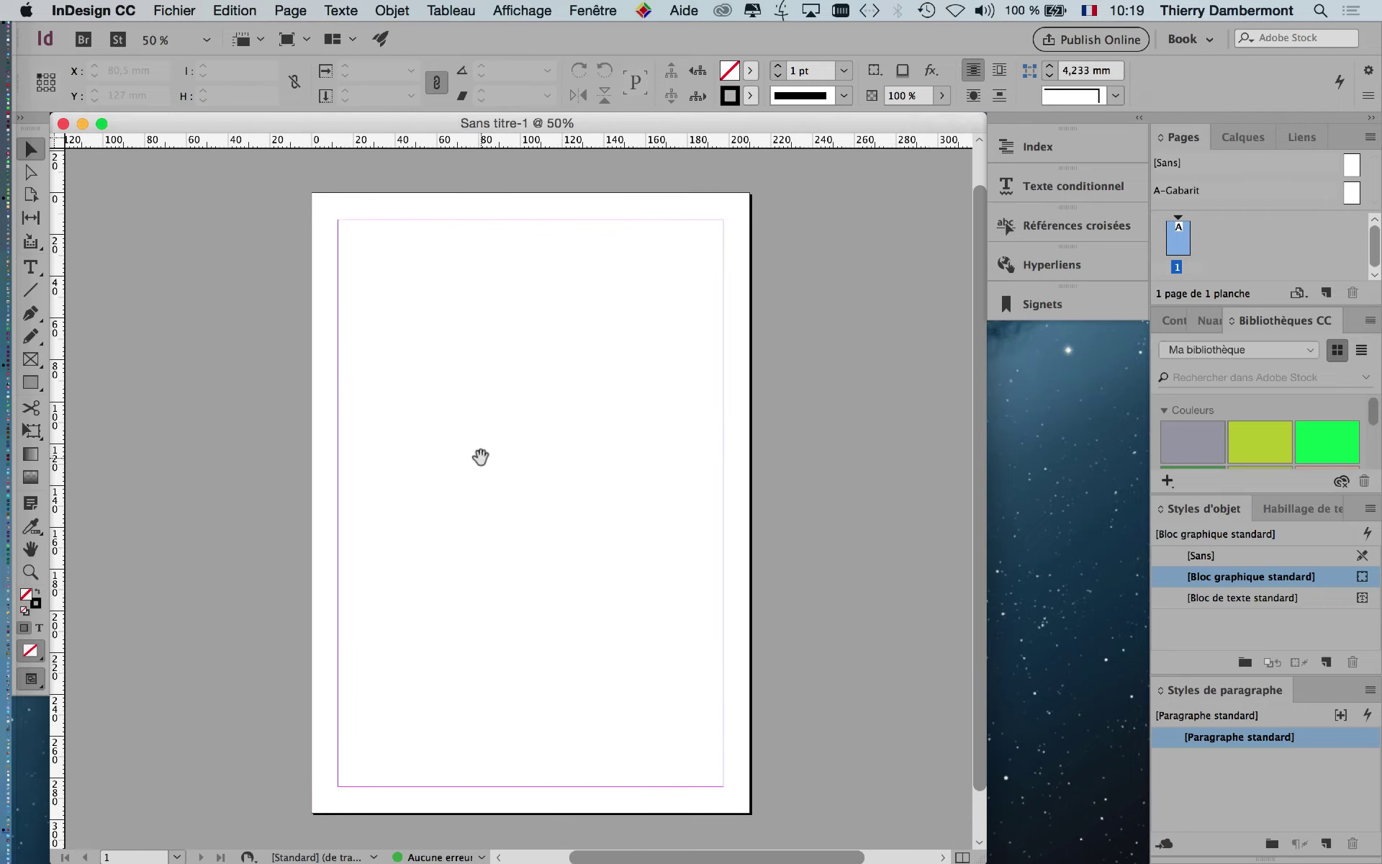